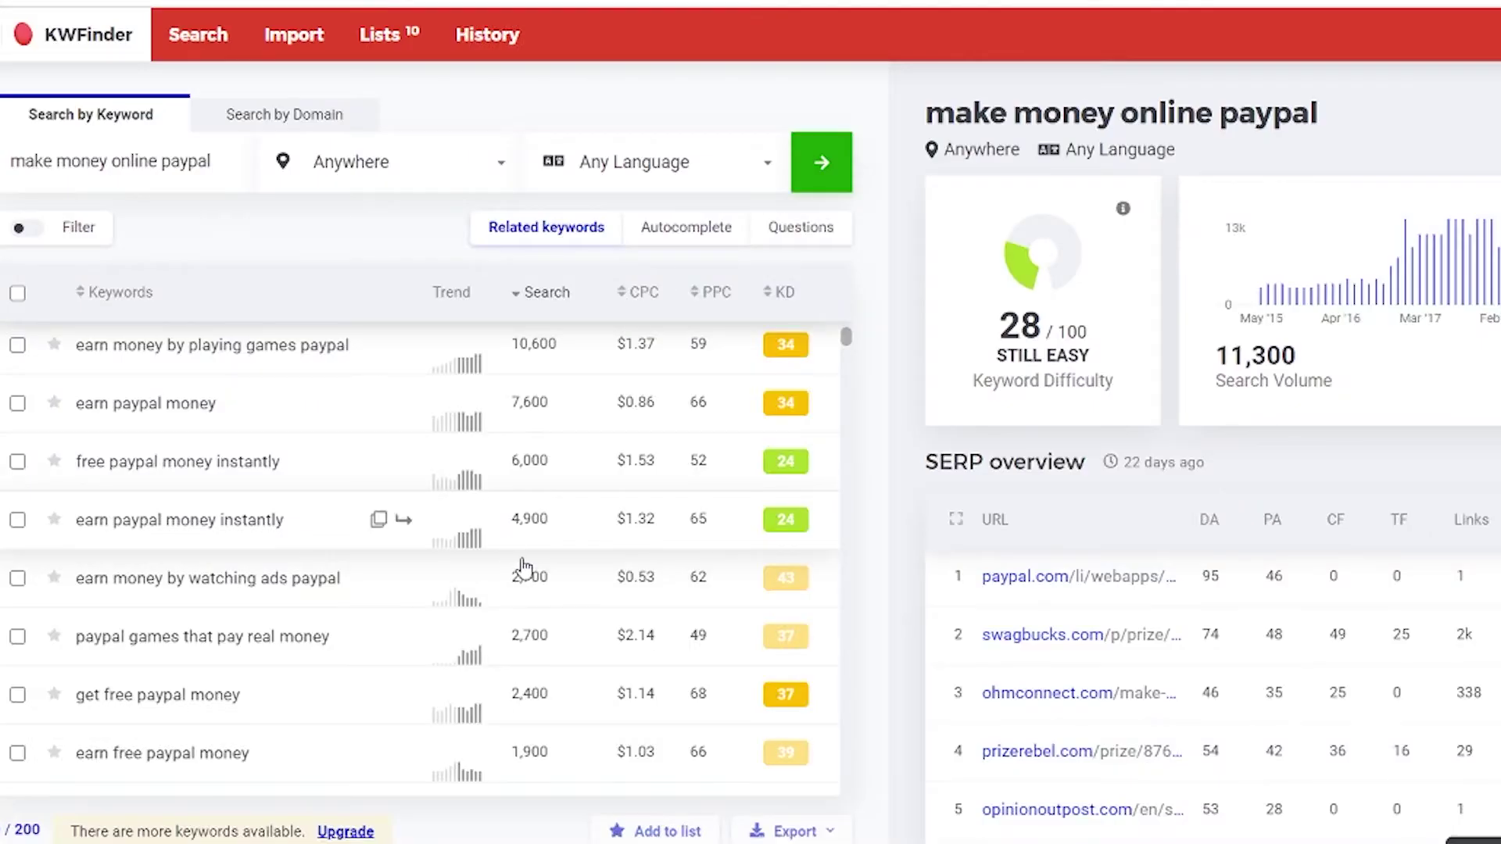
- Scroll down the related keywords table for 'make money online paypal'
scroll(524, 566, down, 6)
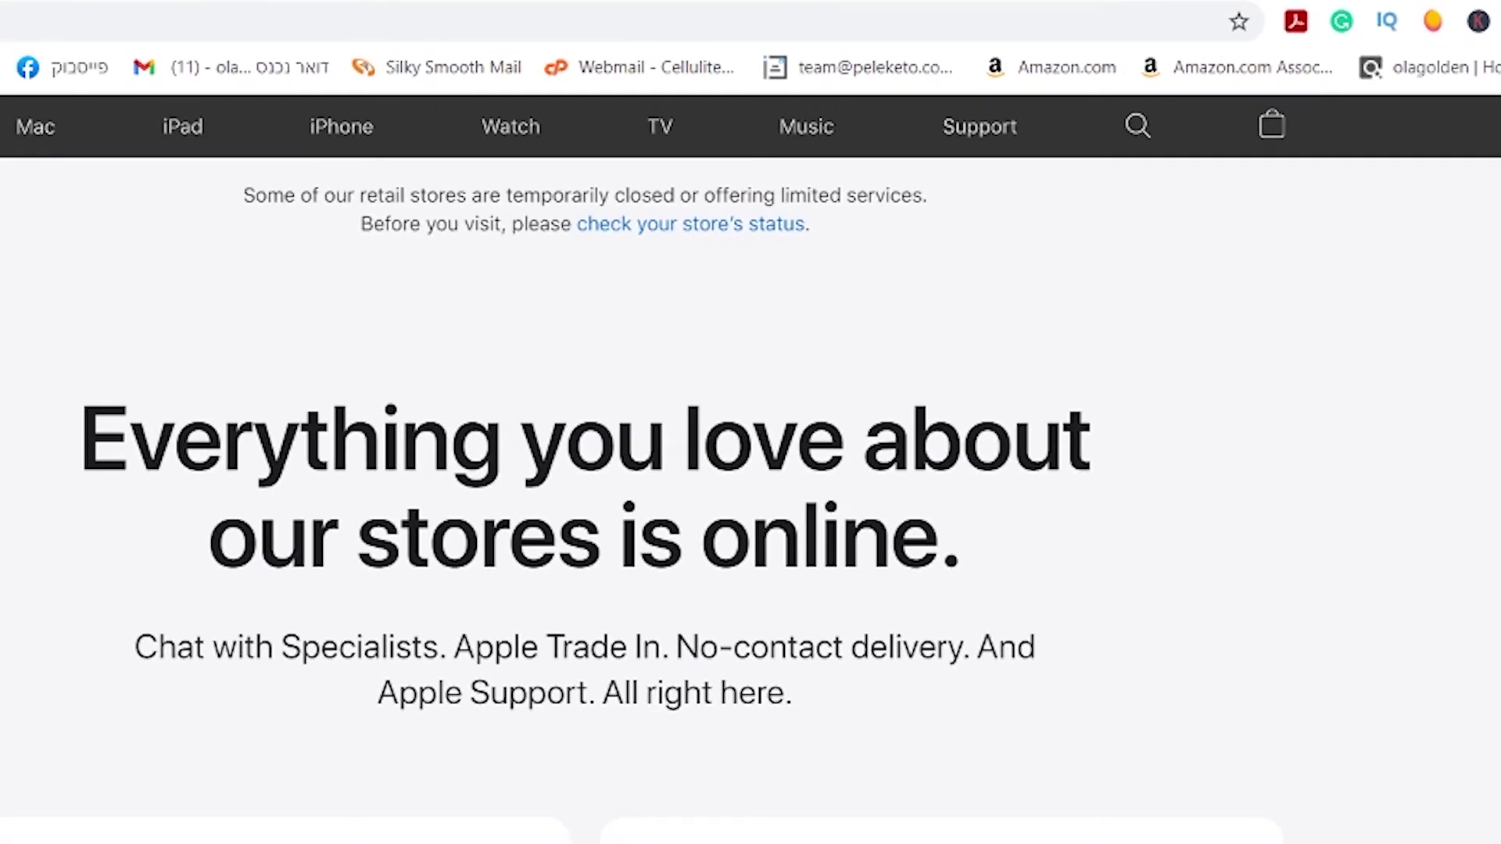
- Review apple.com's overview, Keywords, Backlinks, On-page SEO and Rank tracking in the extension, then close it
click(1433, 21)
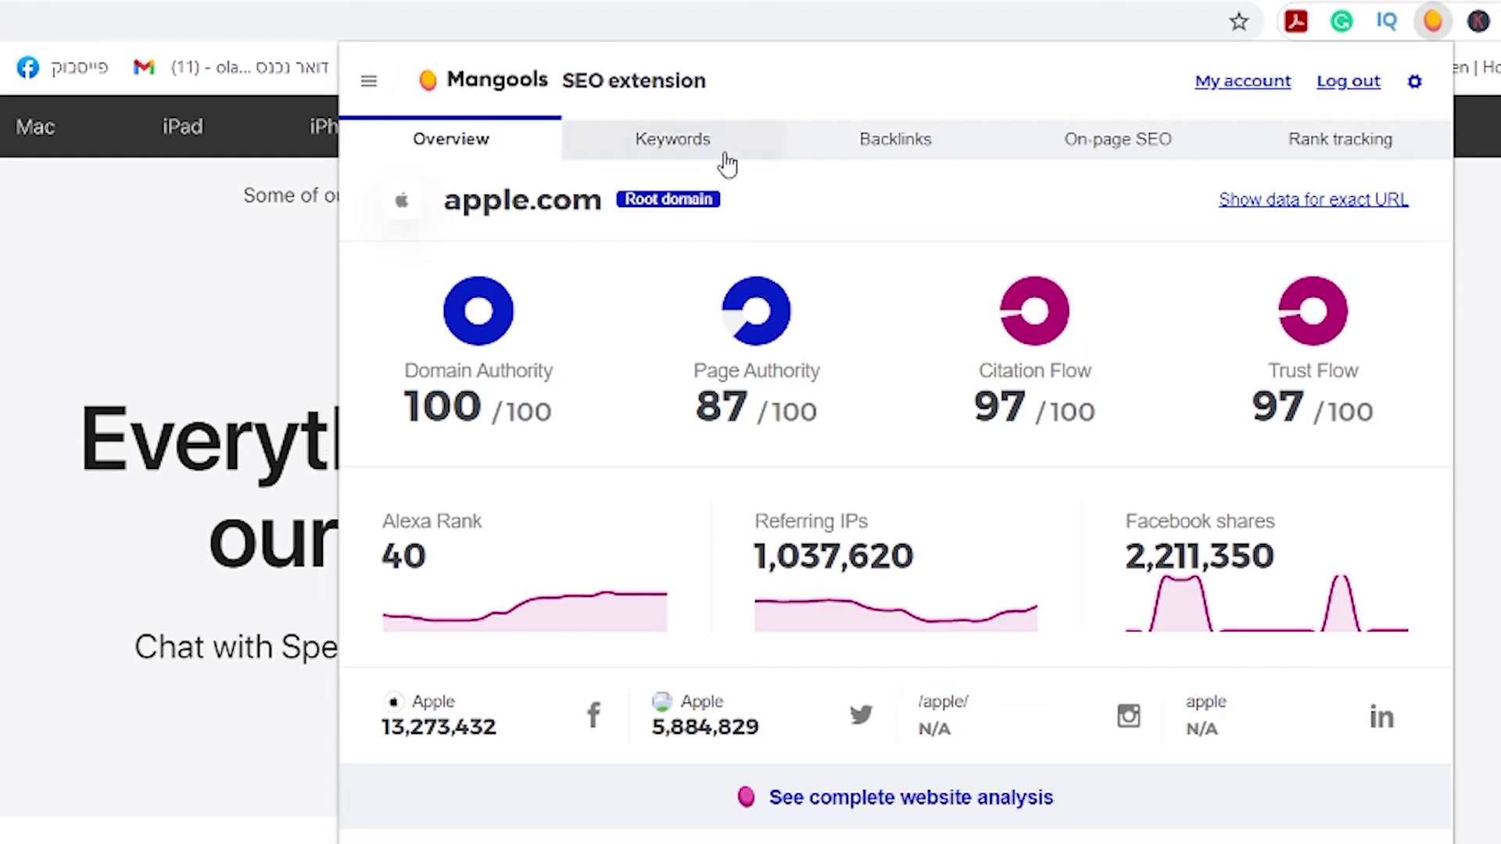
click(651, 146)
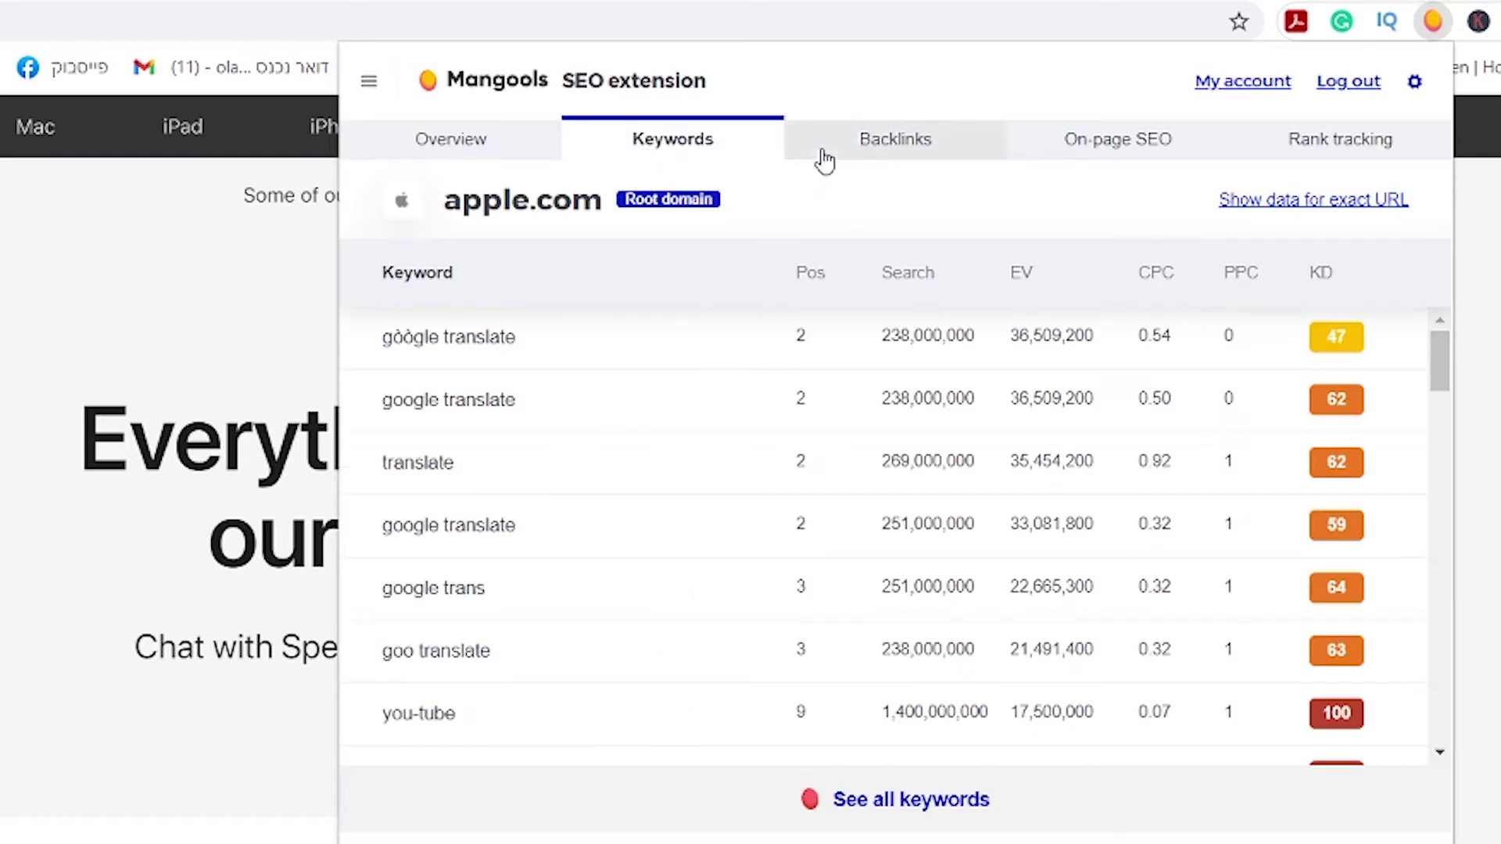
click(865, 143)
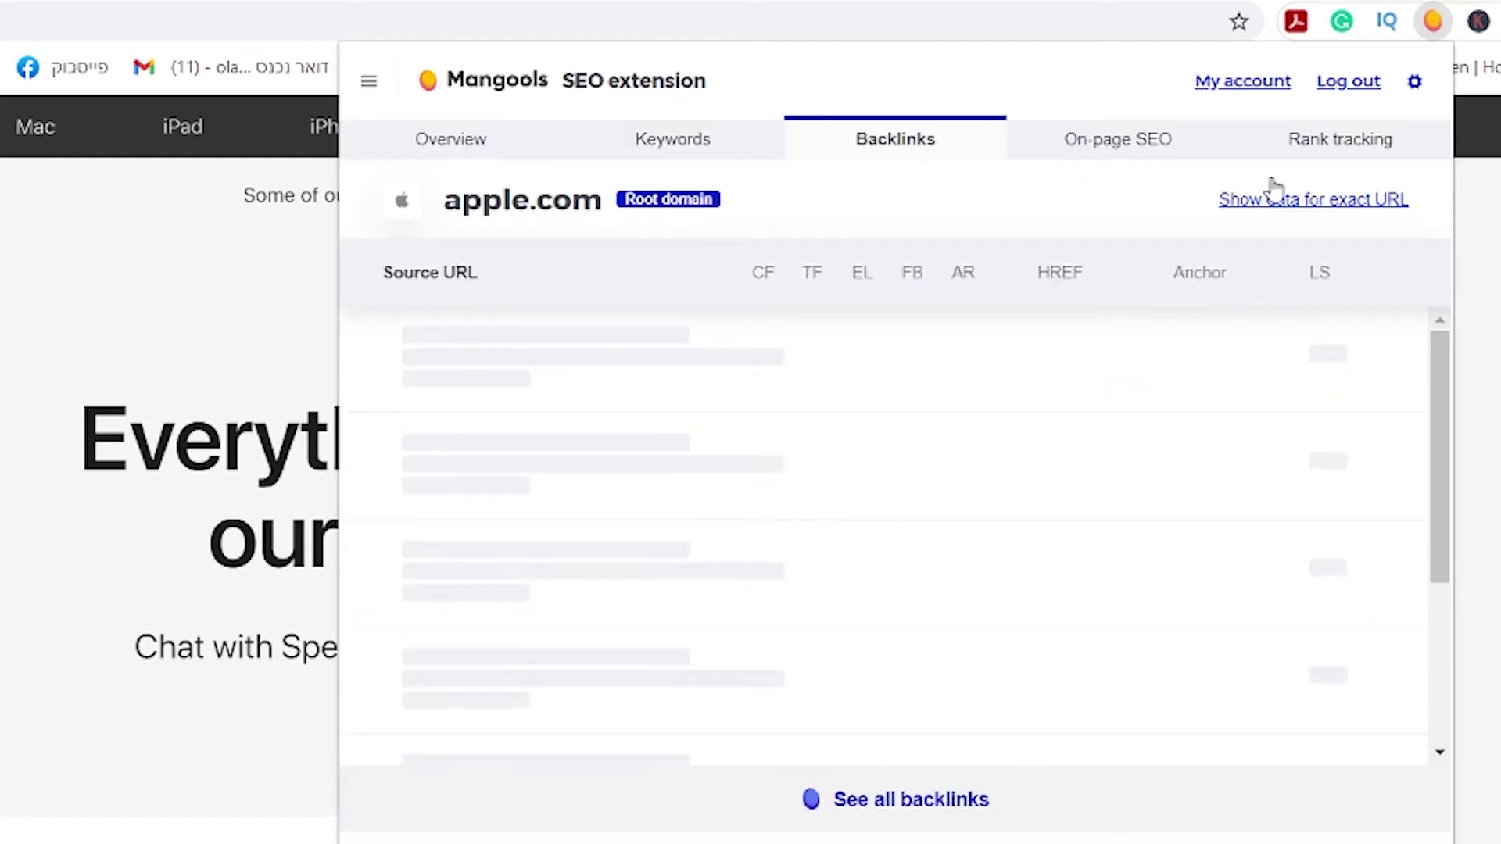
click(1118, 140)
click(1340, 140)
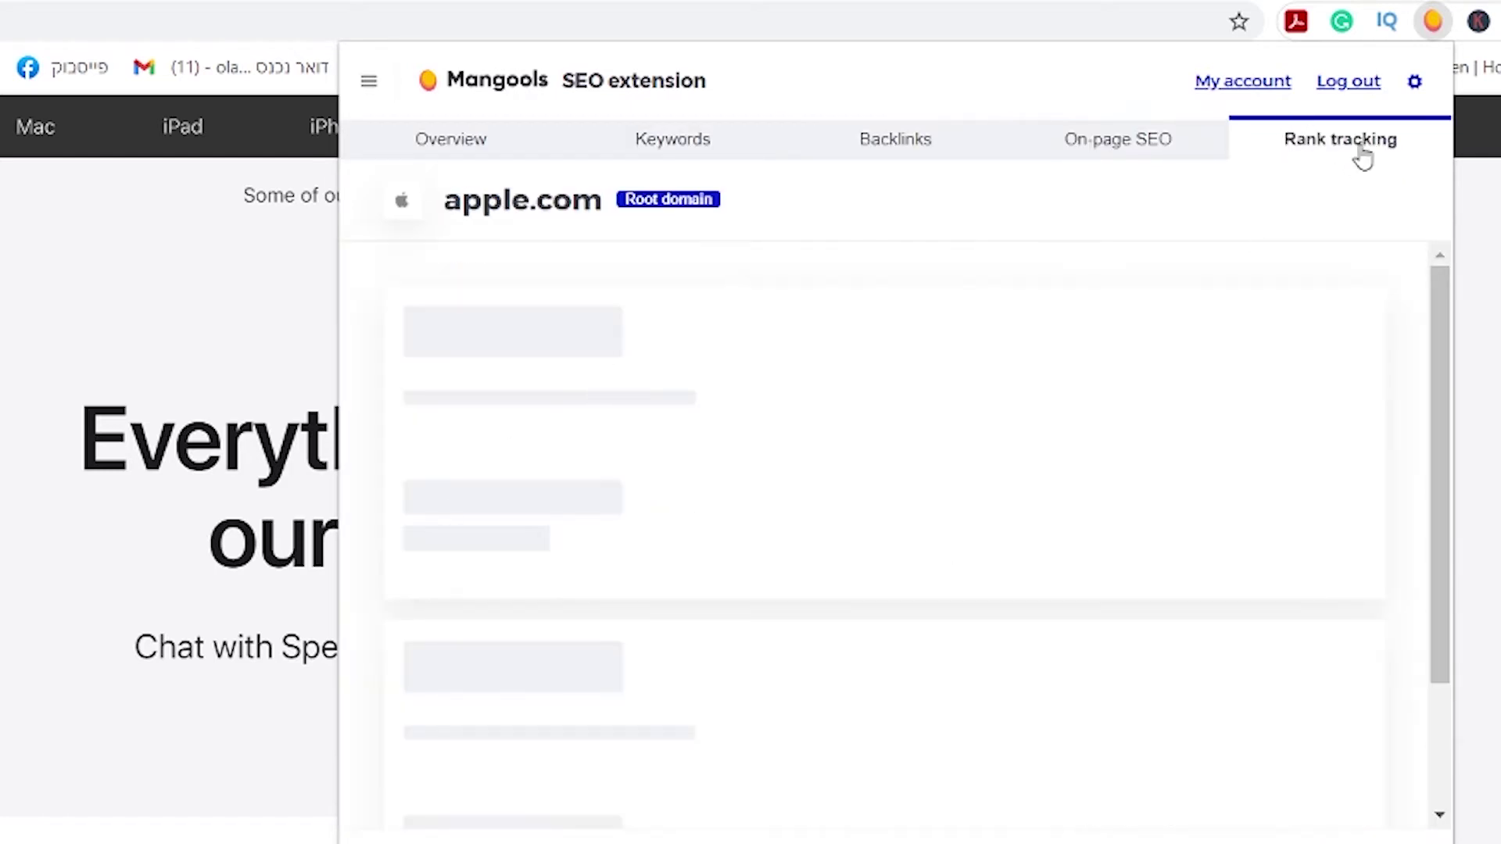
click(1433, 16)
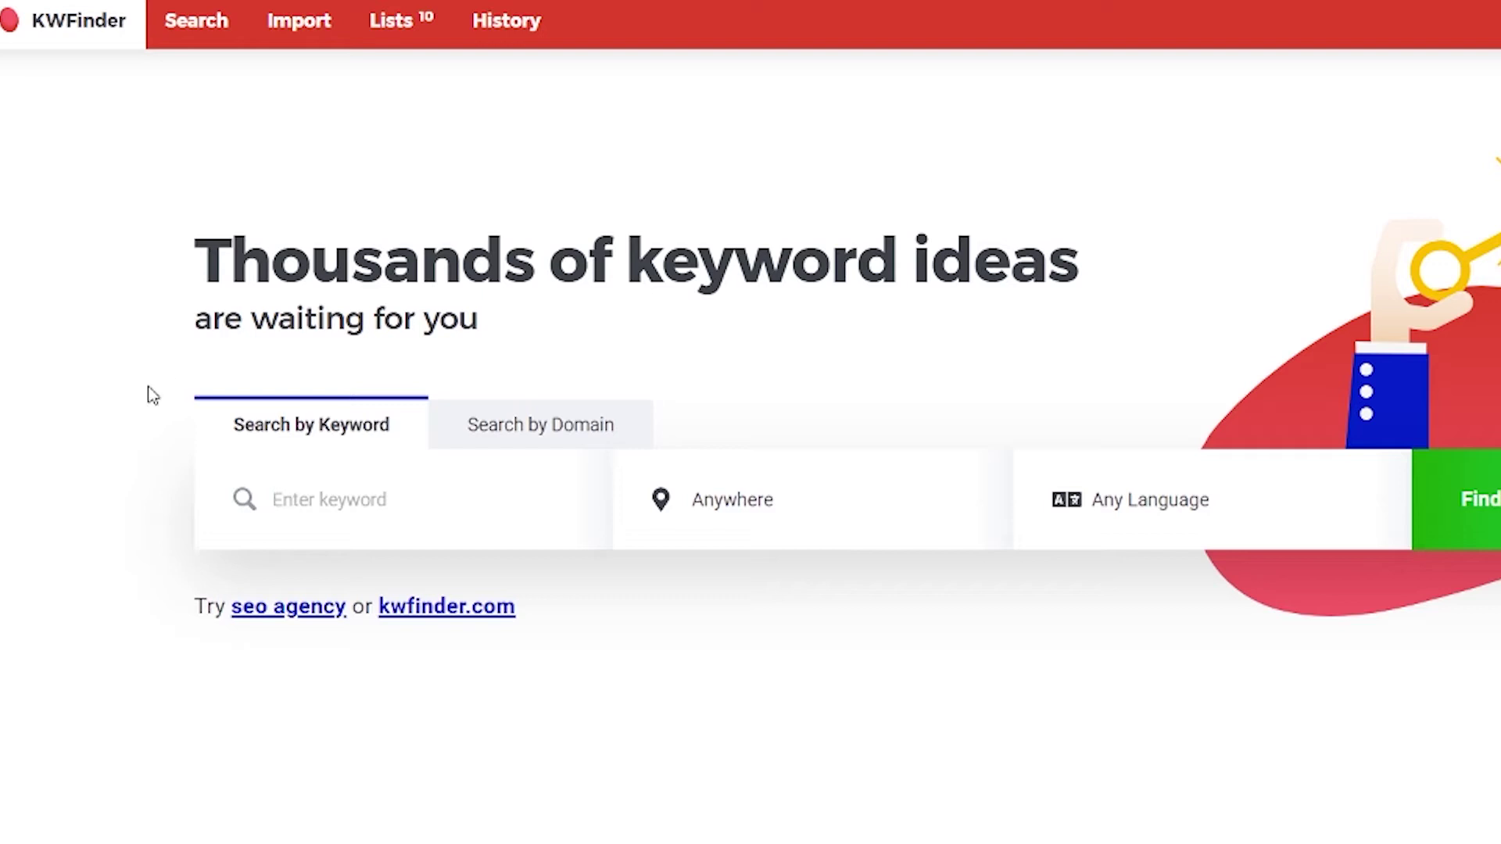
- Run a KWFinder keyword search for 'make money online'
text(make money online)
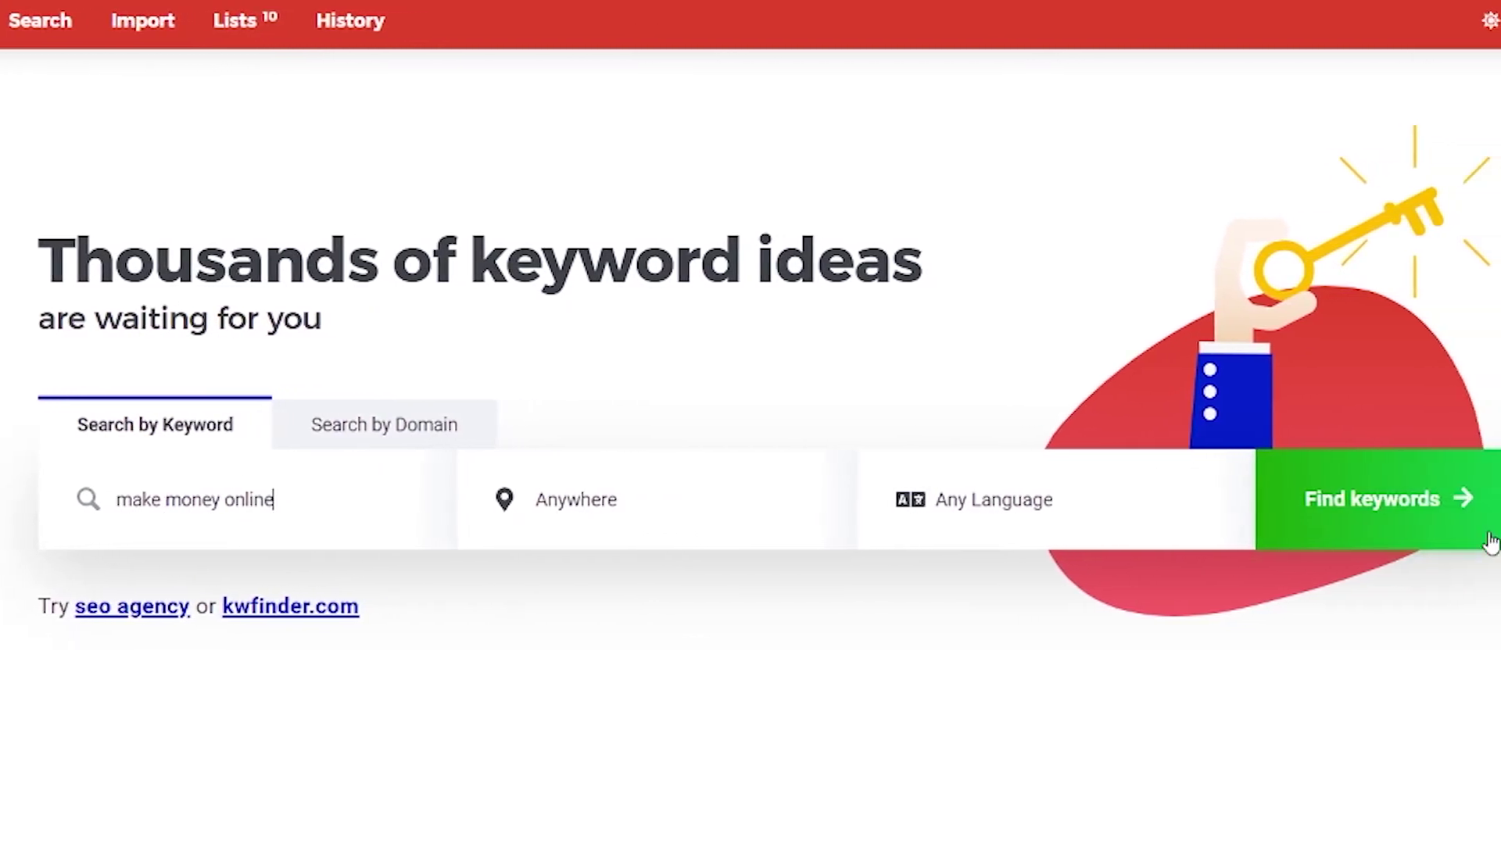
click(1380, 512)
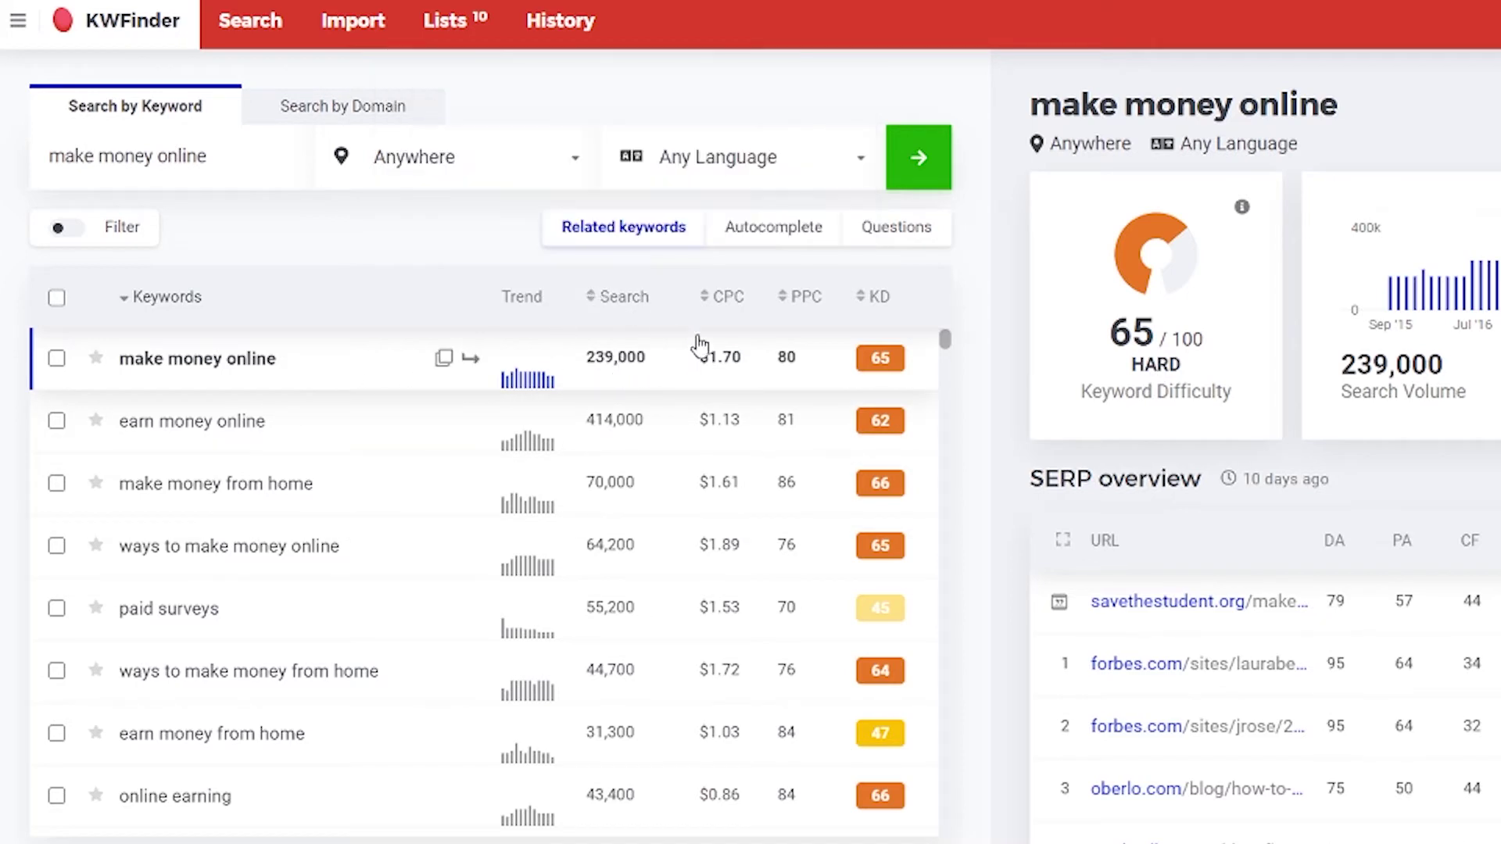
- Check the CPC, Search and KD tooltips, then sort related keywords by search volume, highest first
mouse_move(725, 303)
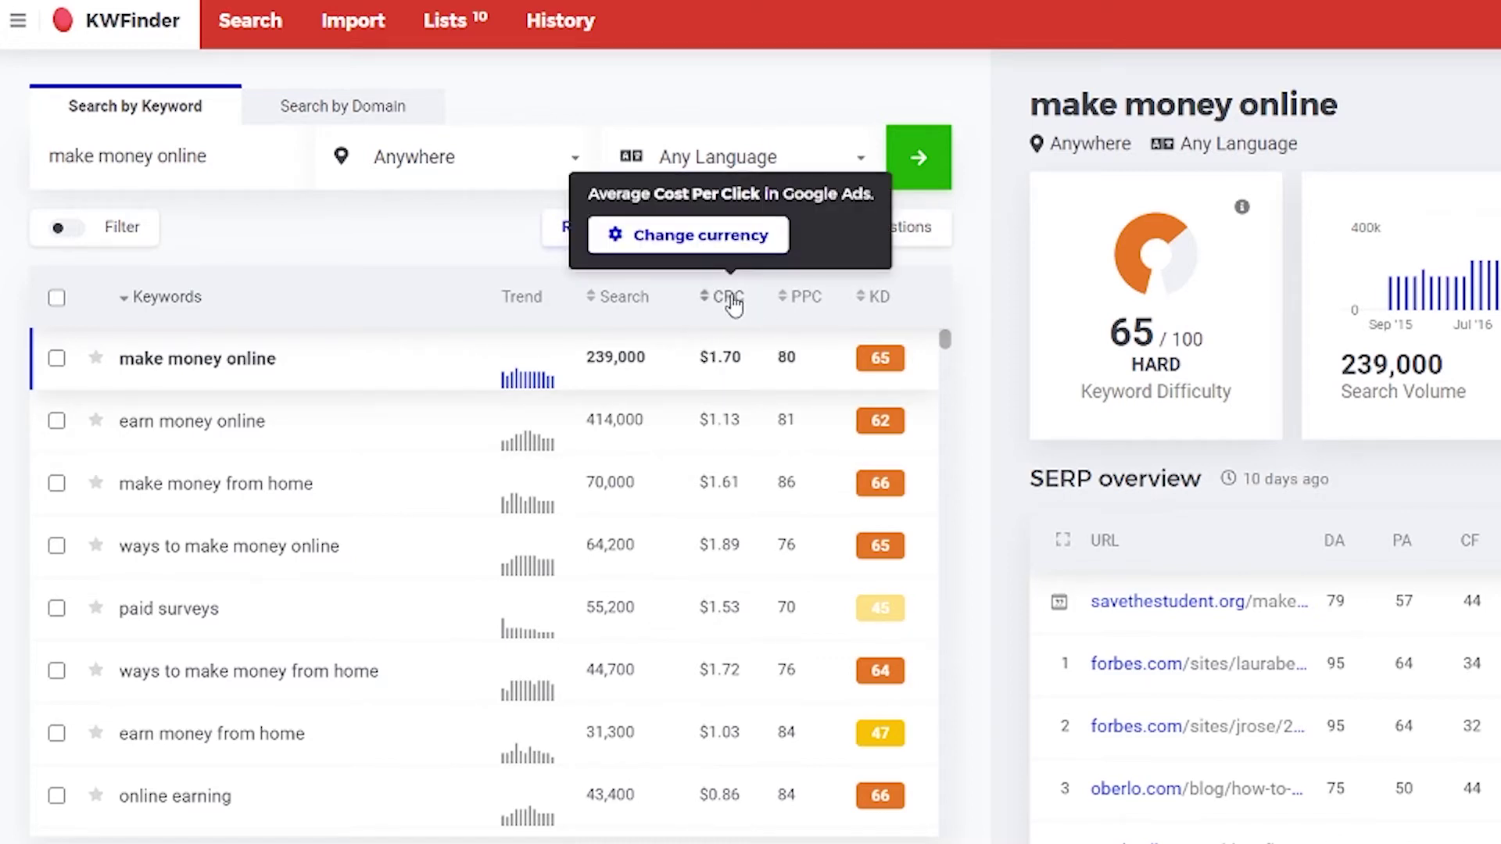
mouse_move(616, 288)
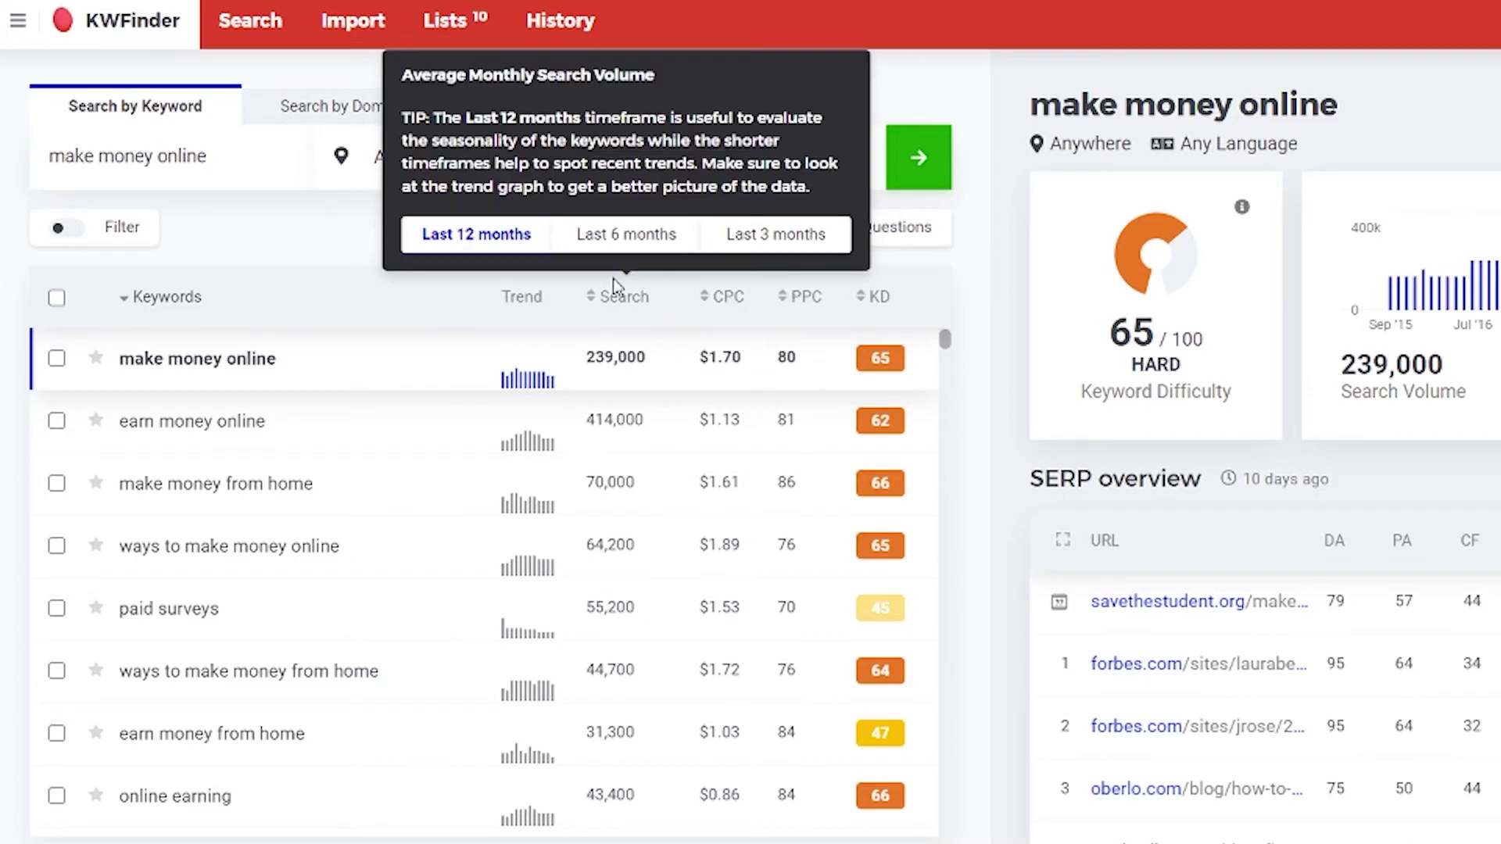
mouse_move(893, 363)
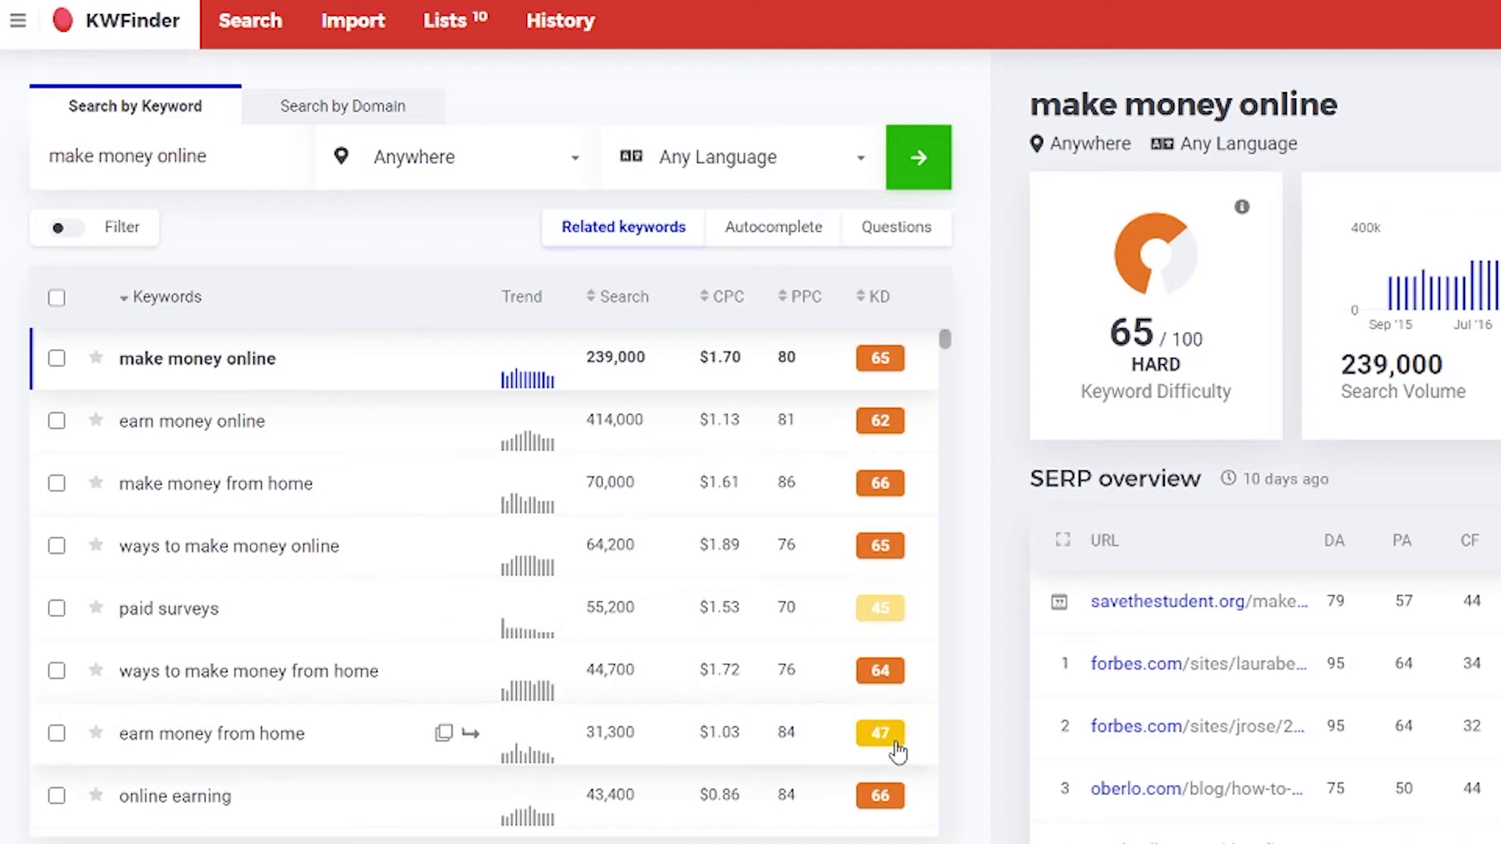
mouse_move(889, 744)
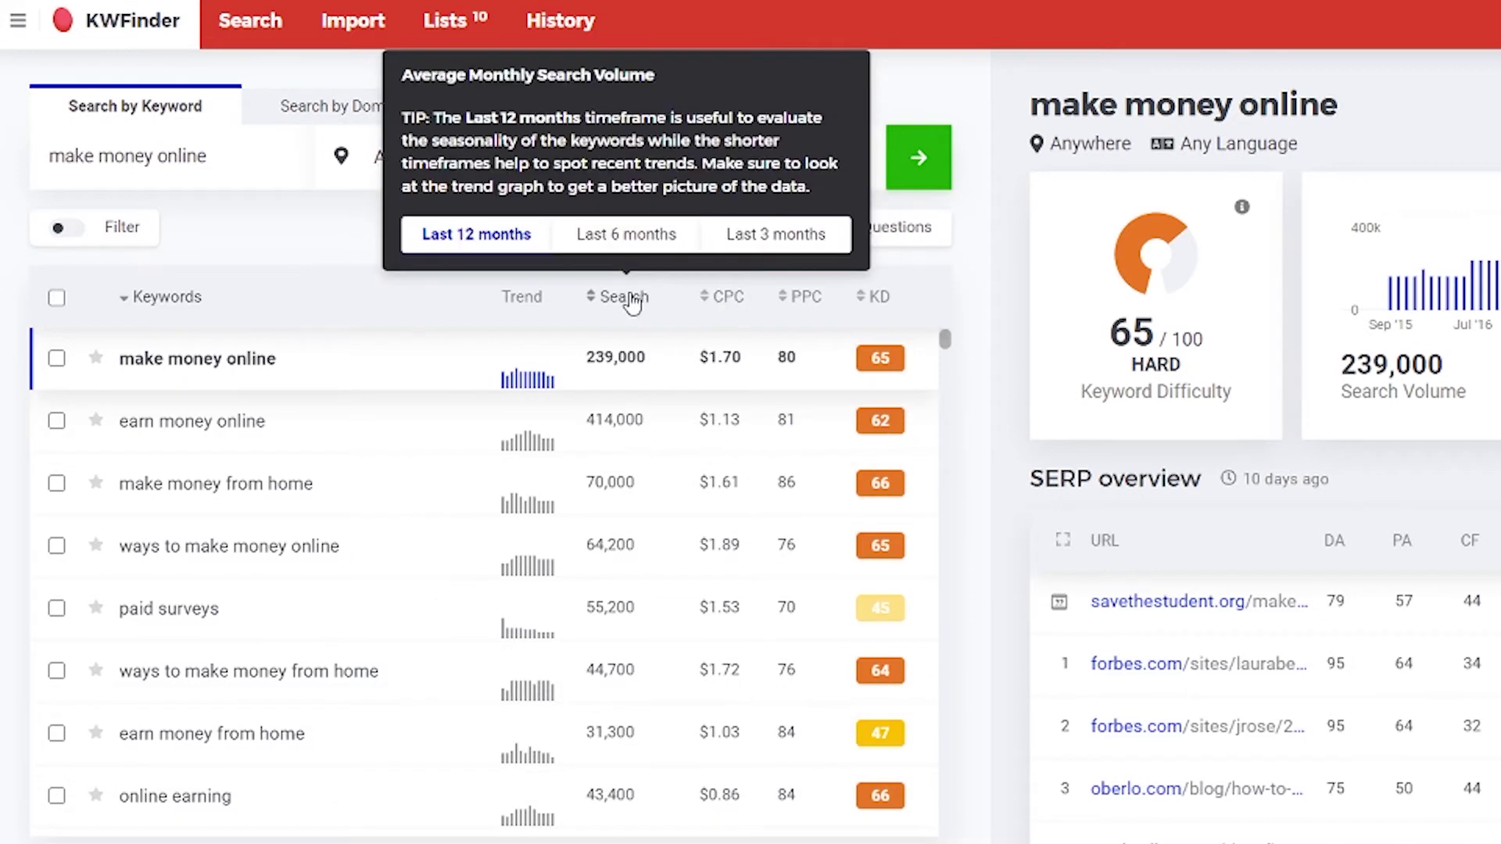
click(612, 305)
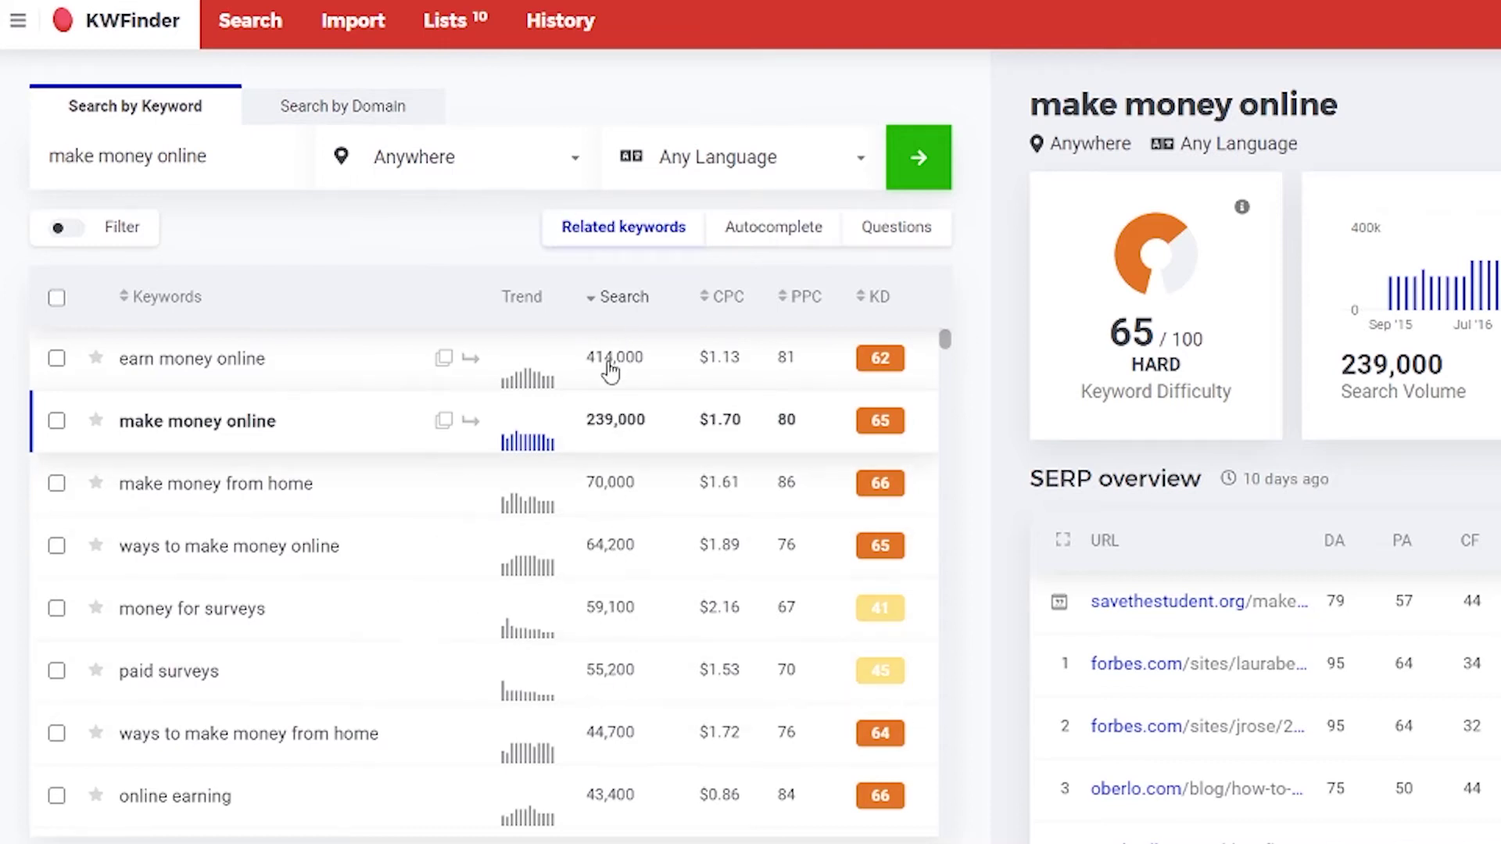
mouse_move(633, 304)
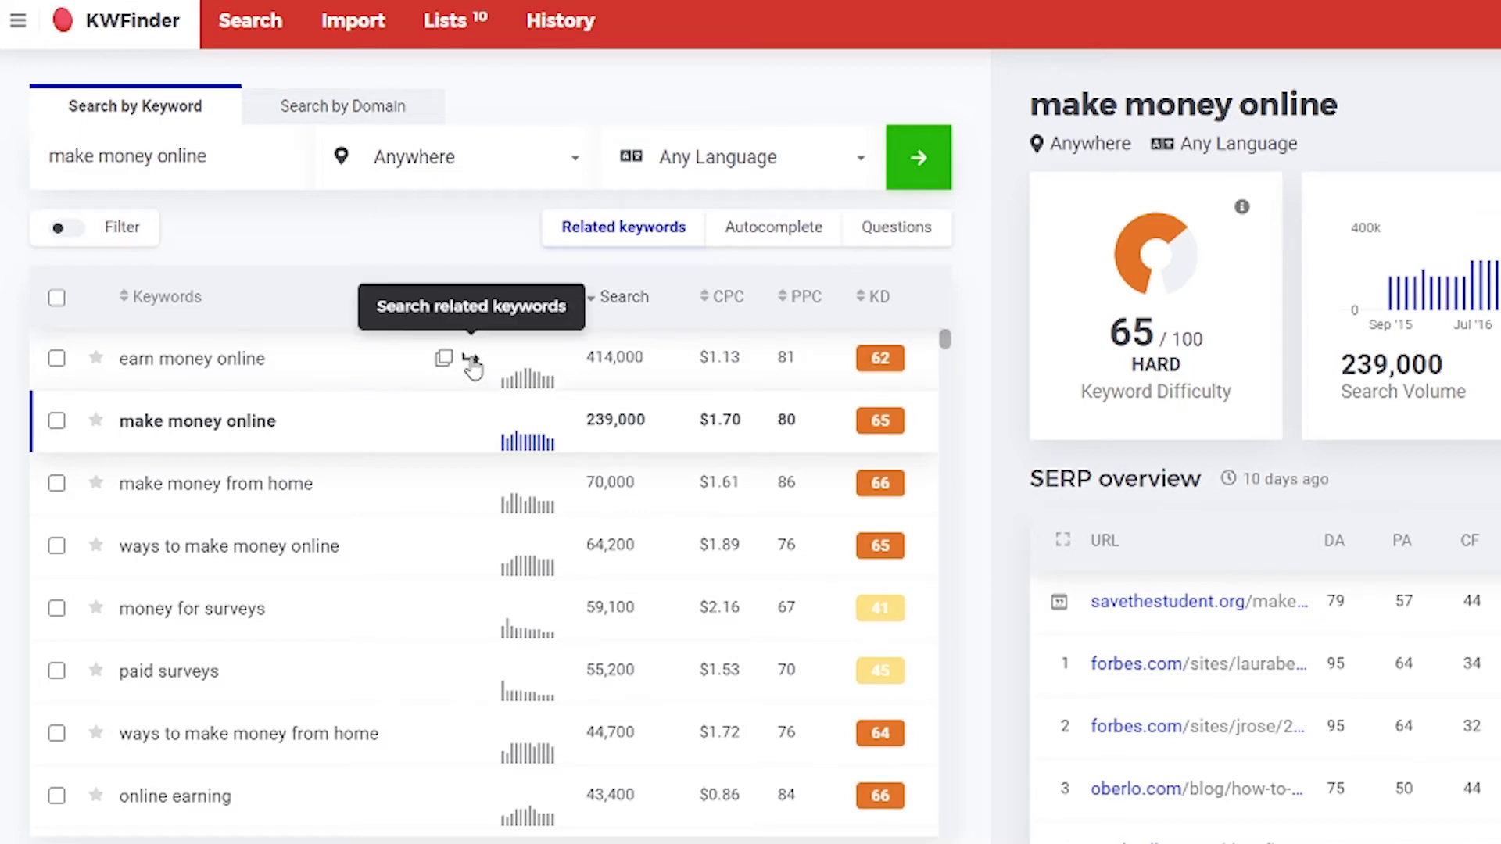
- Scroll the related keywords down to 'make money online paypal' (KD 28)
scroll(844, 407, down, 5)
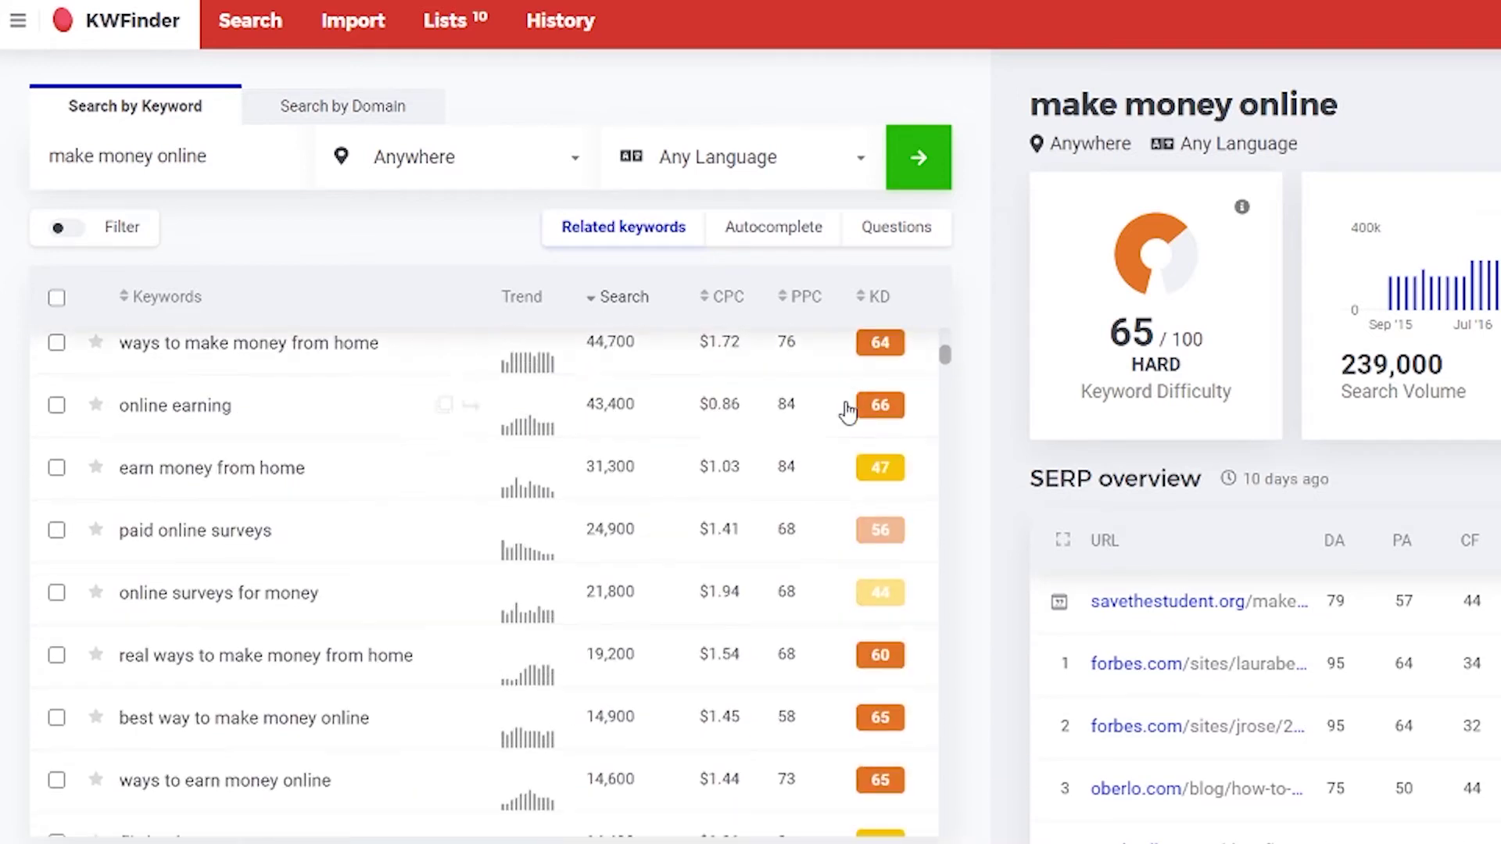
scroll(848, 410, down, 10)
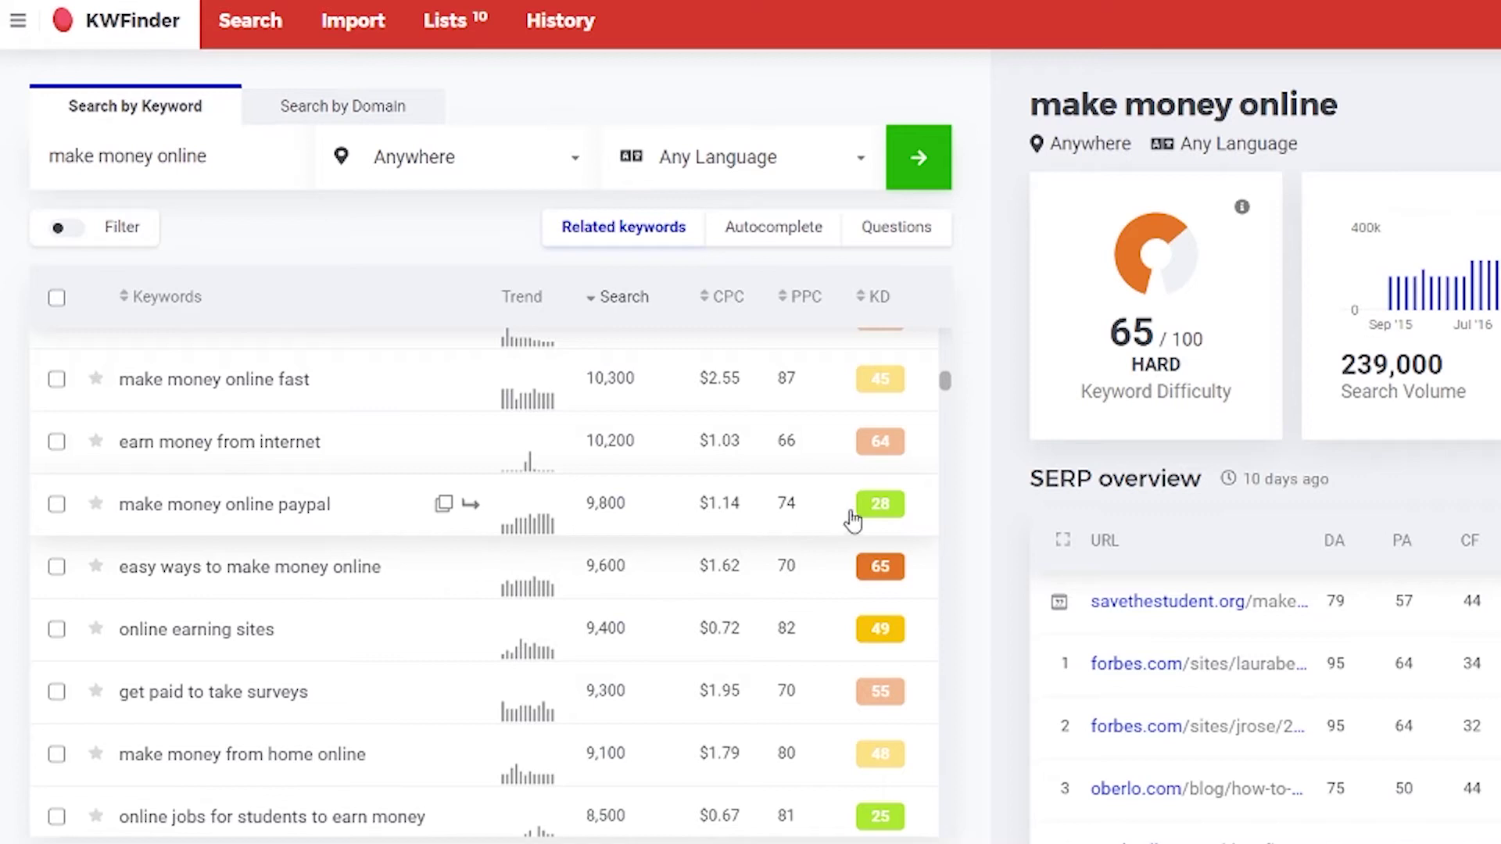
mouse_move(884, 518)
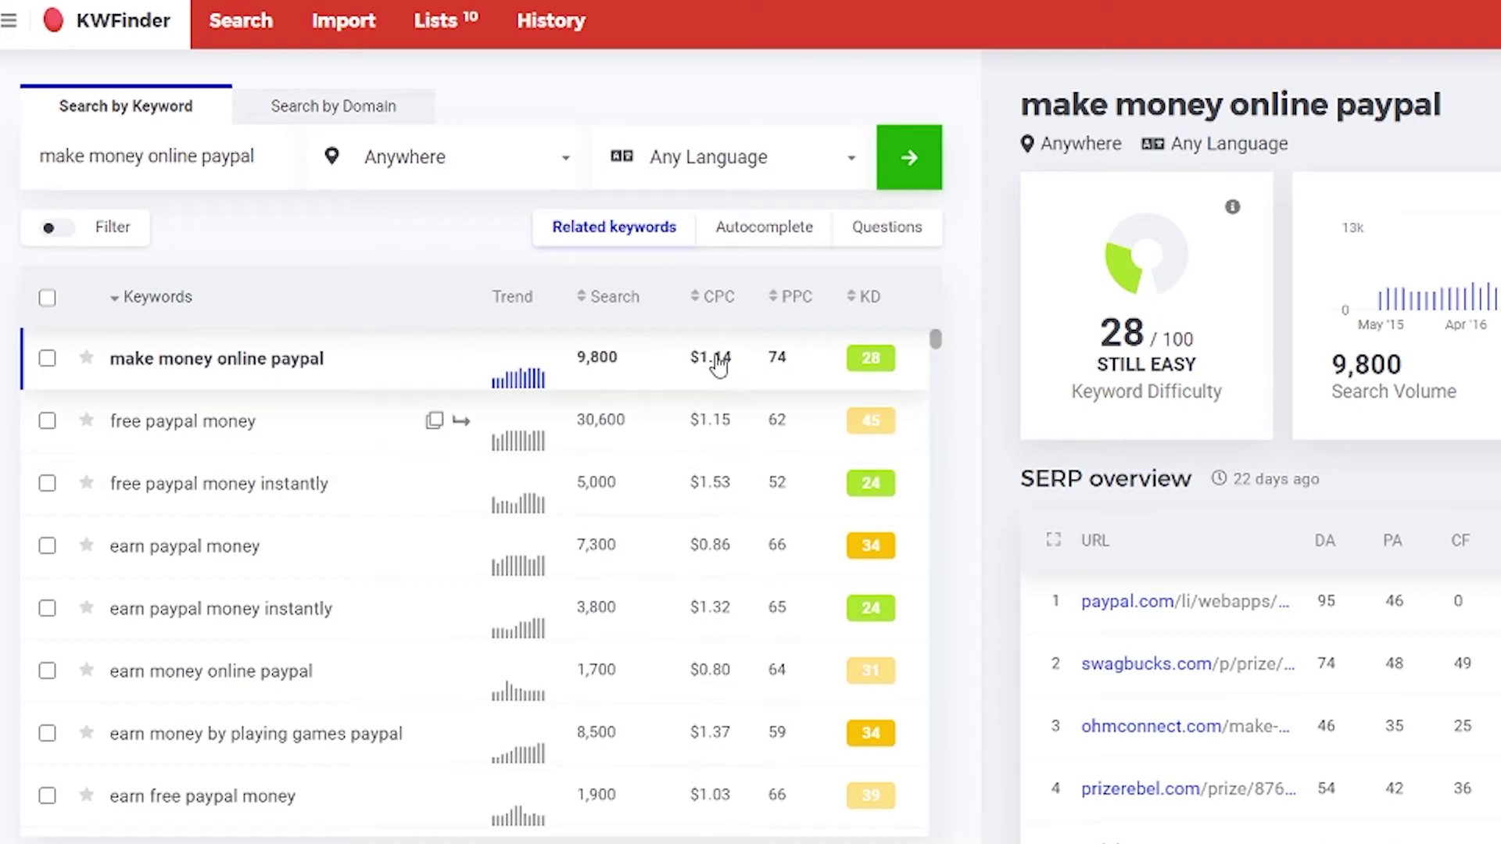
- Sort the paypal keywords by search volume averaged over the last 6 months and scroll through them
mouse_move(614, 303)
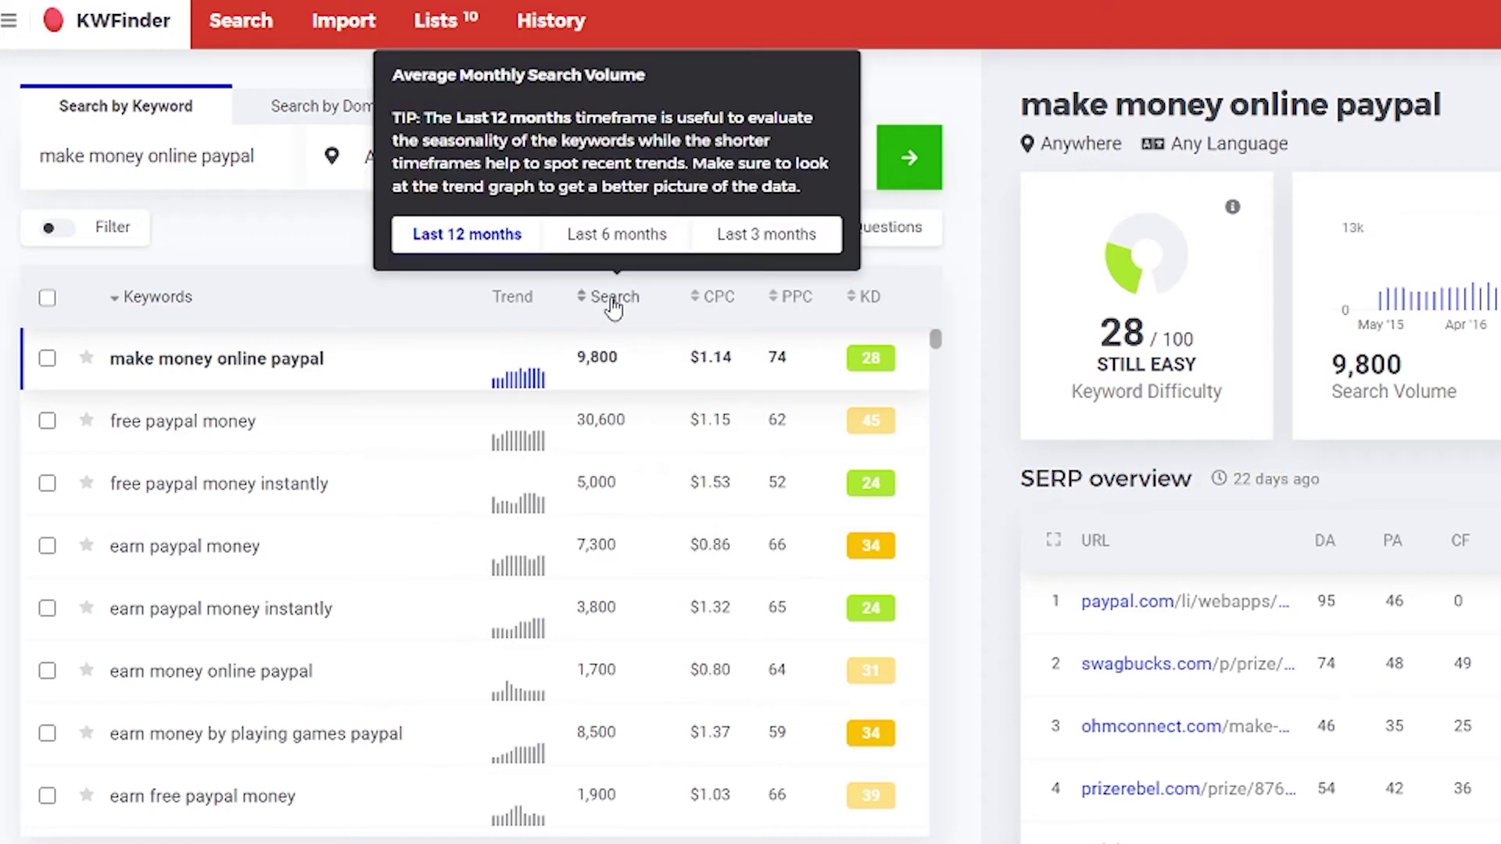
click(613, 301)
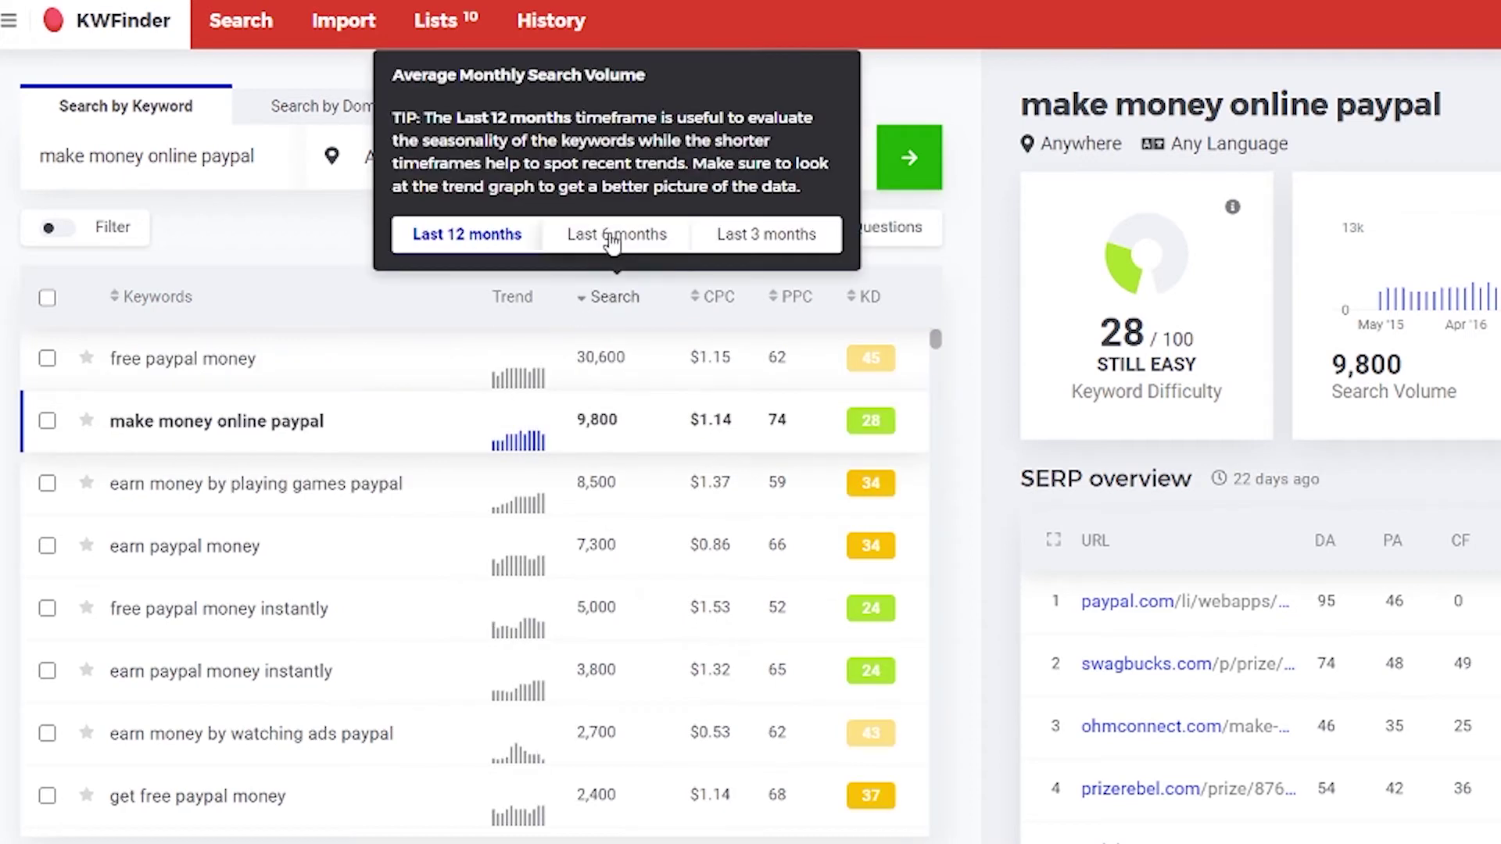
click(612, 236)
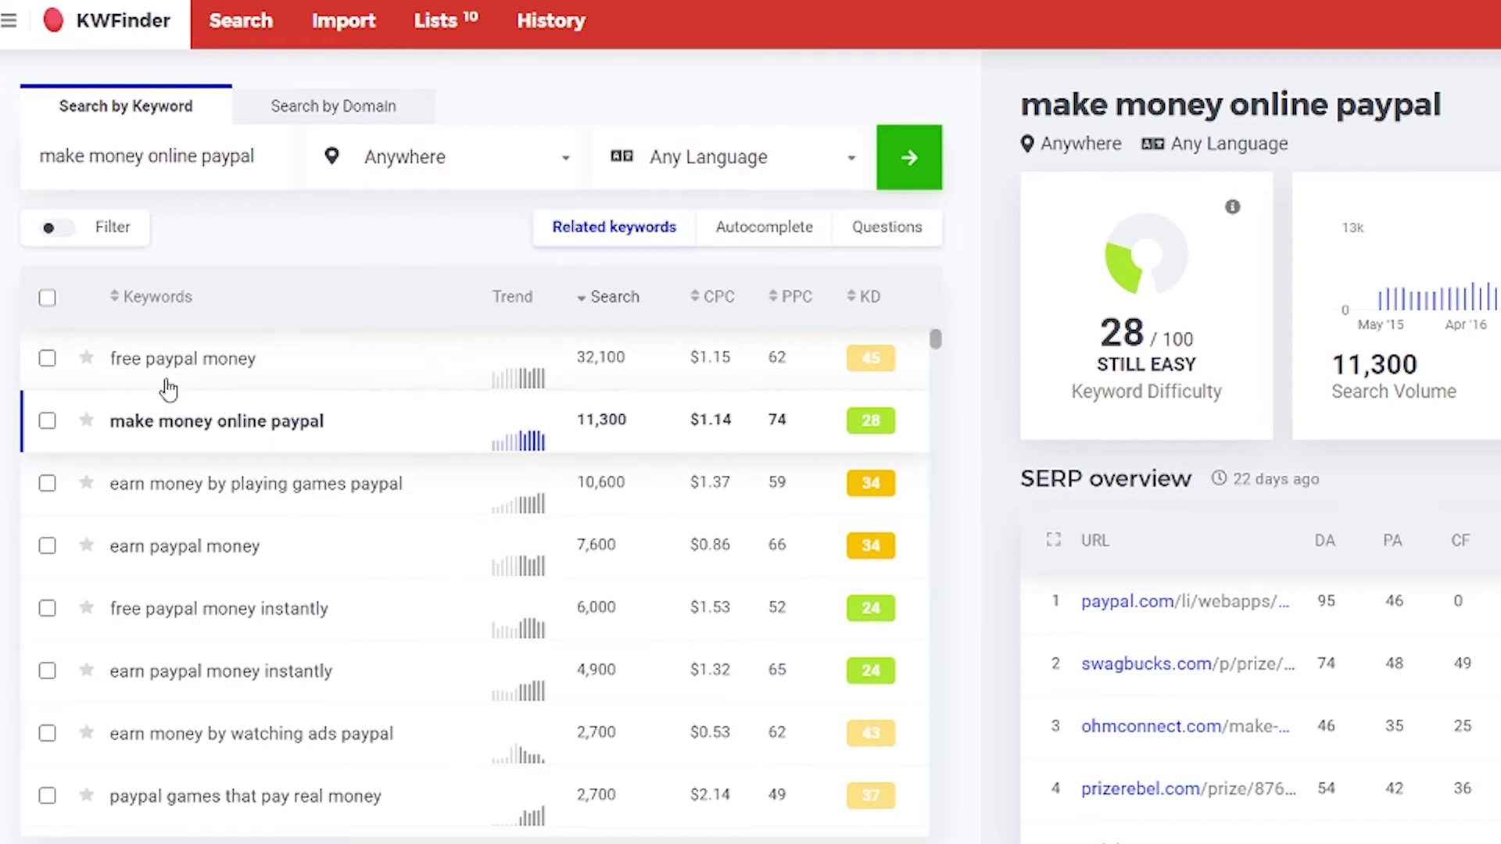
scroll(218, 490, down, 2)
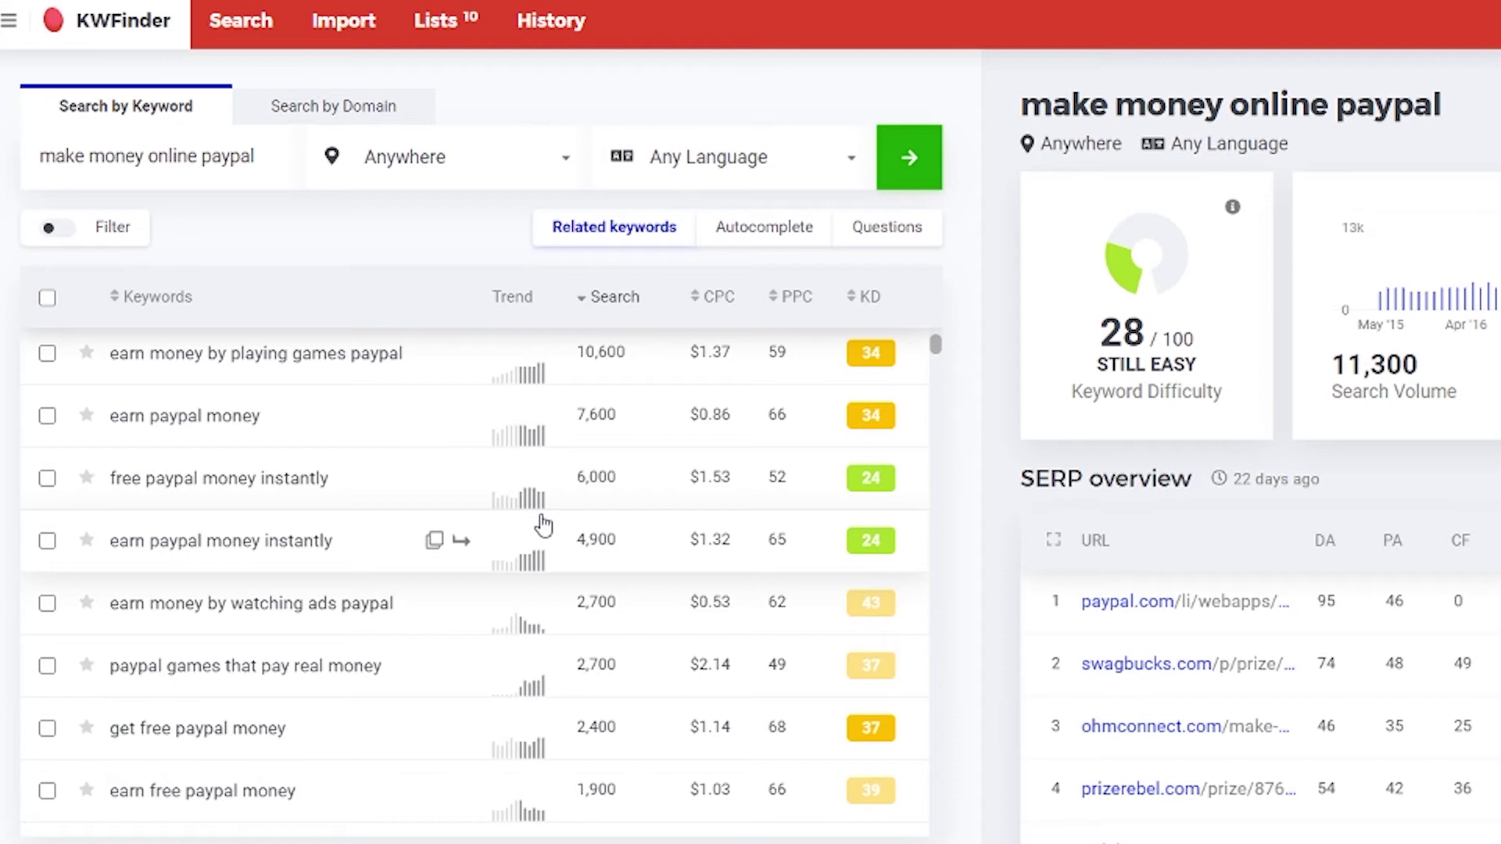
scroll(602, 610, down, 7)
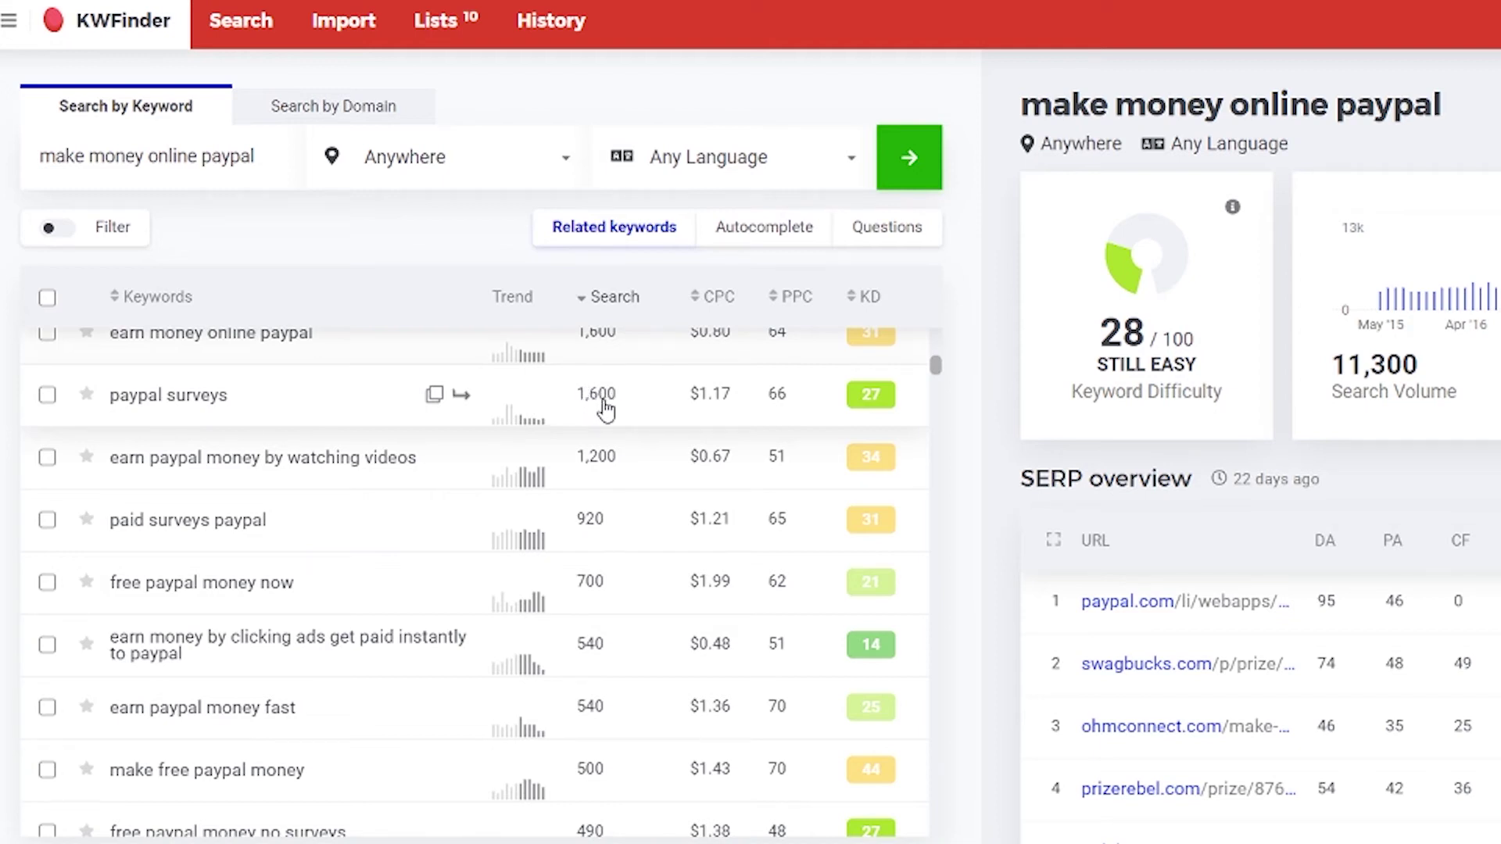
- Open 'earn money by clicking ads get paid instantly to paypal' to refresh its KD to 43
mouse_move(873, 400)
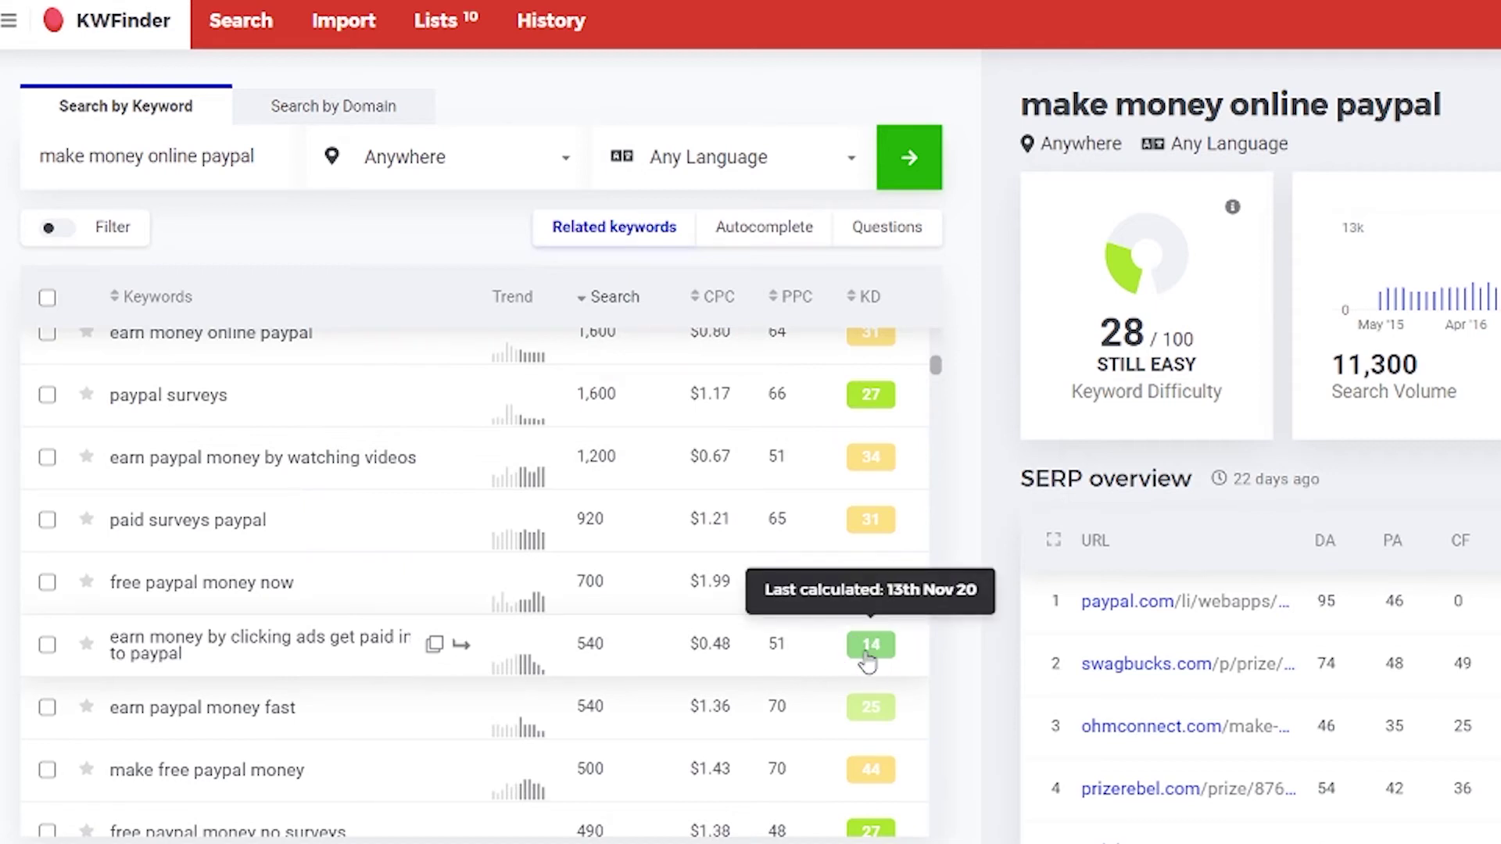
mouse_move(876, 652)
click(875, 652)
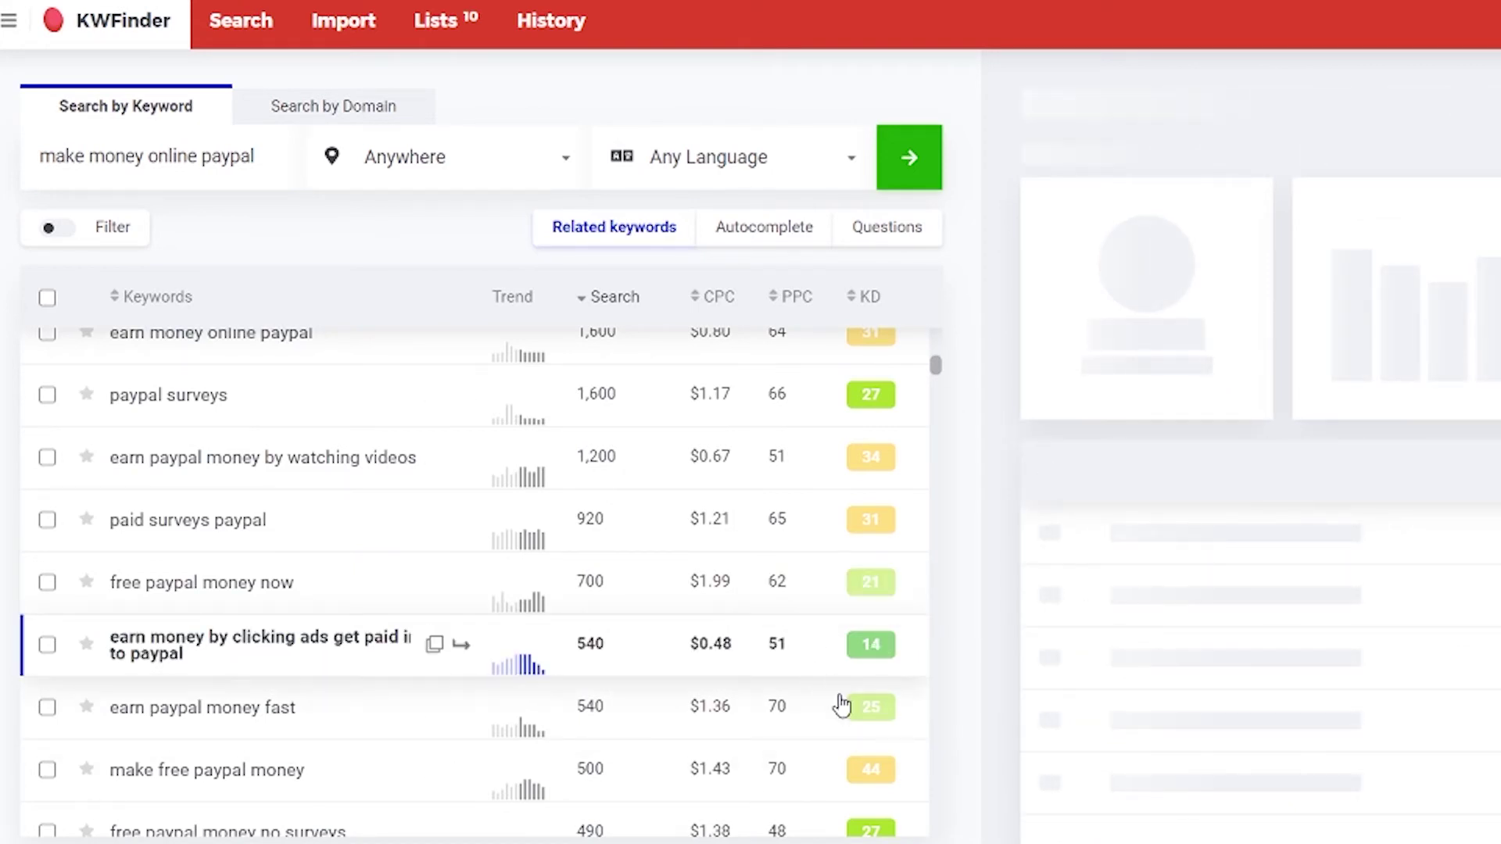
- Refresh 'free paypal money now' to KD 26, then return to the 'make money online paypal' details
mouse_move(860, 647)
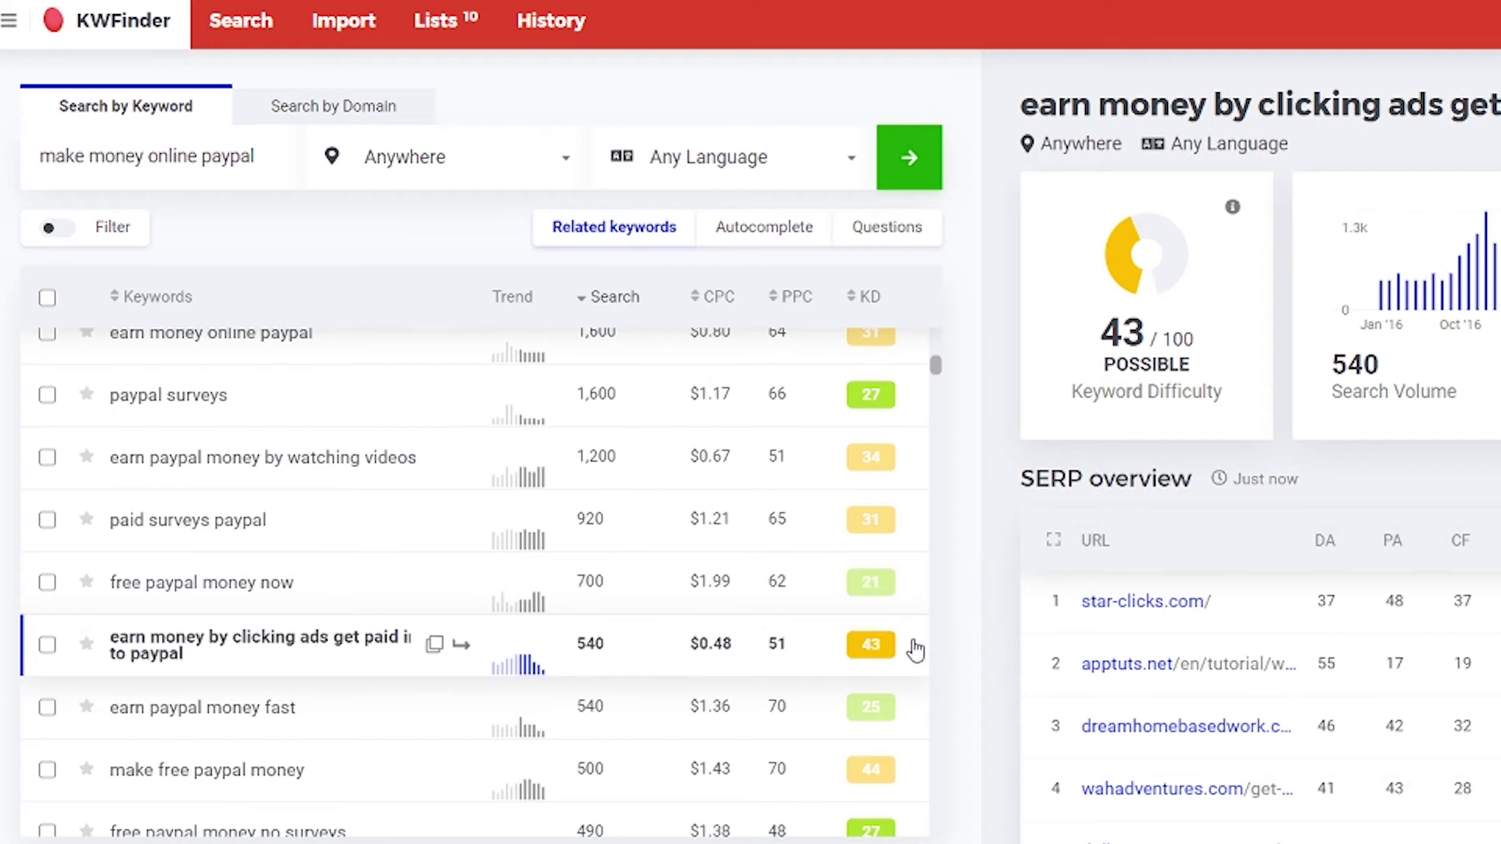
mouse_move(862, 596)
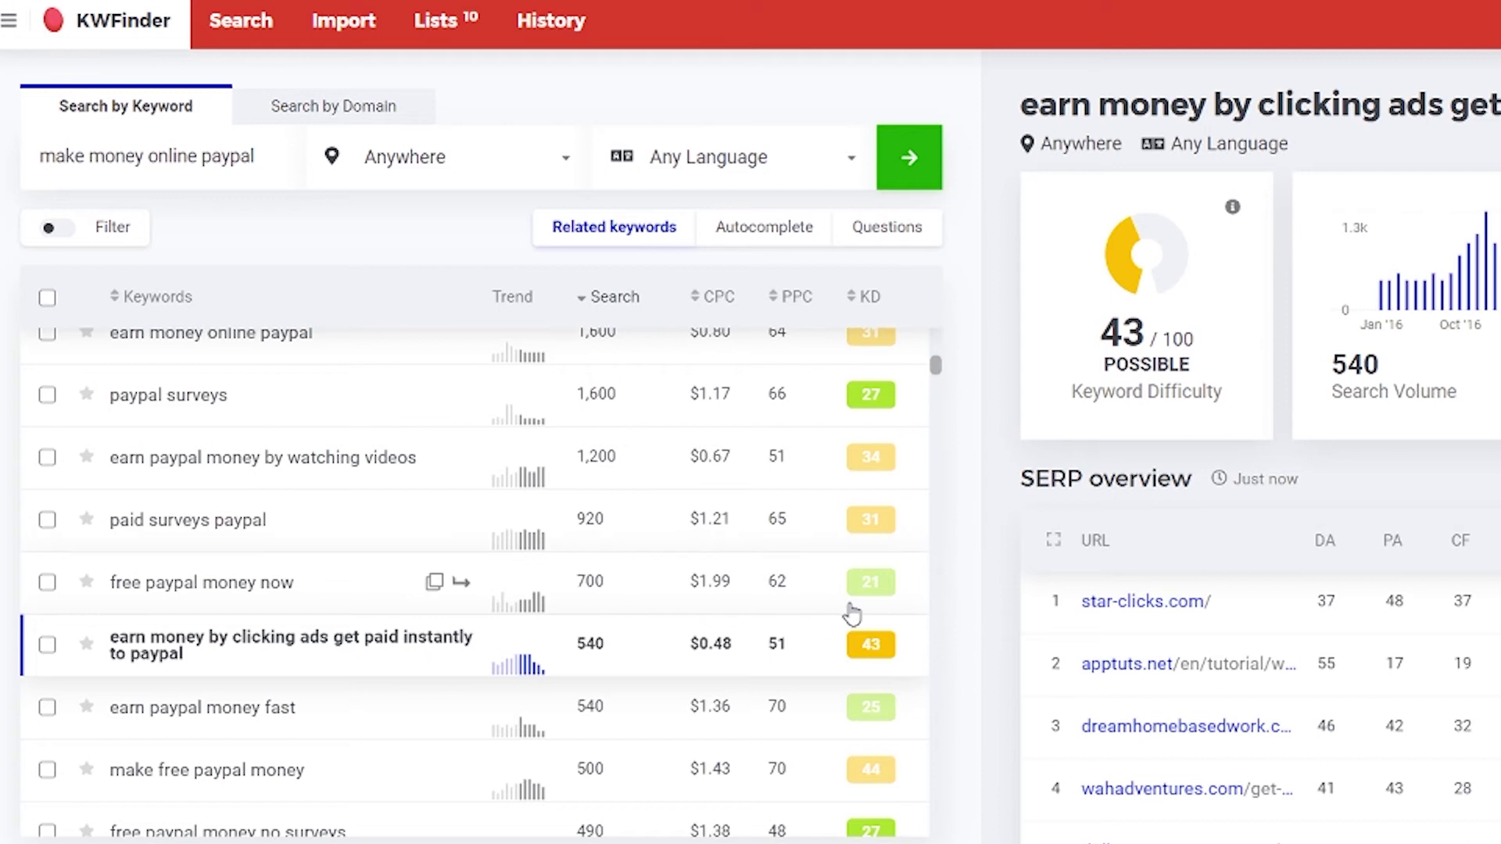
click(870, 595)
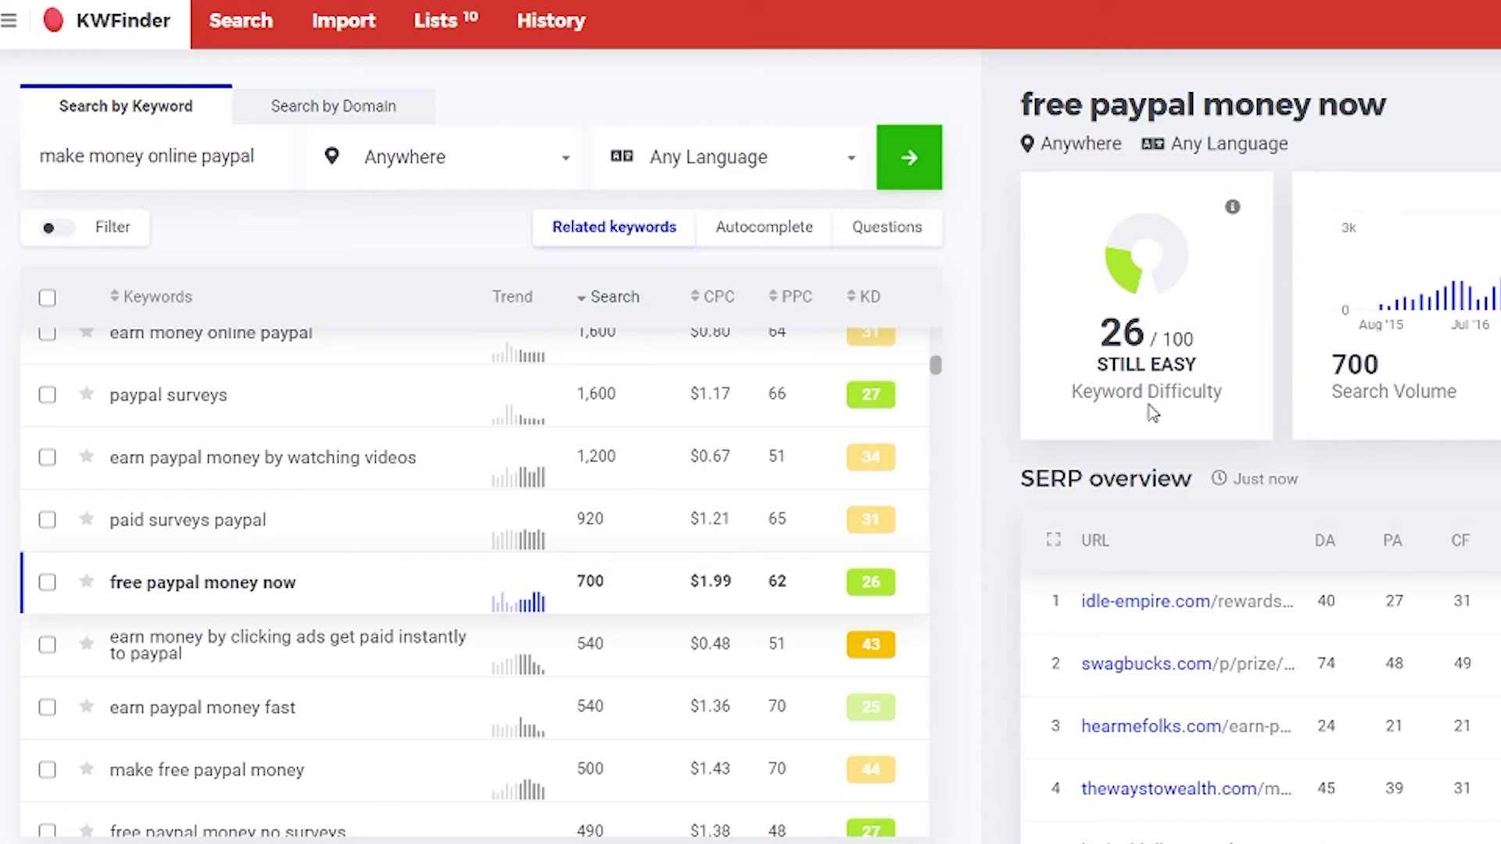
scroll(730, 637, down, 2)
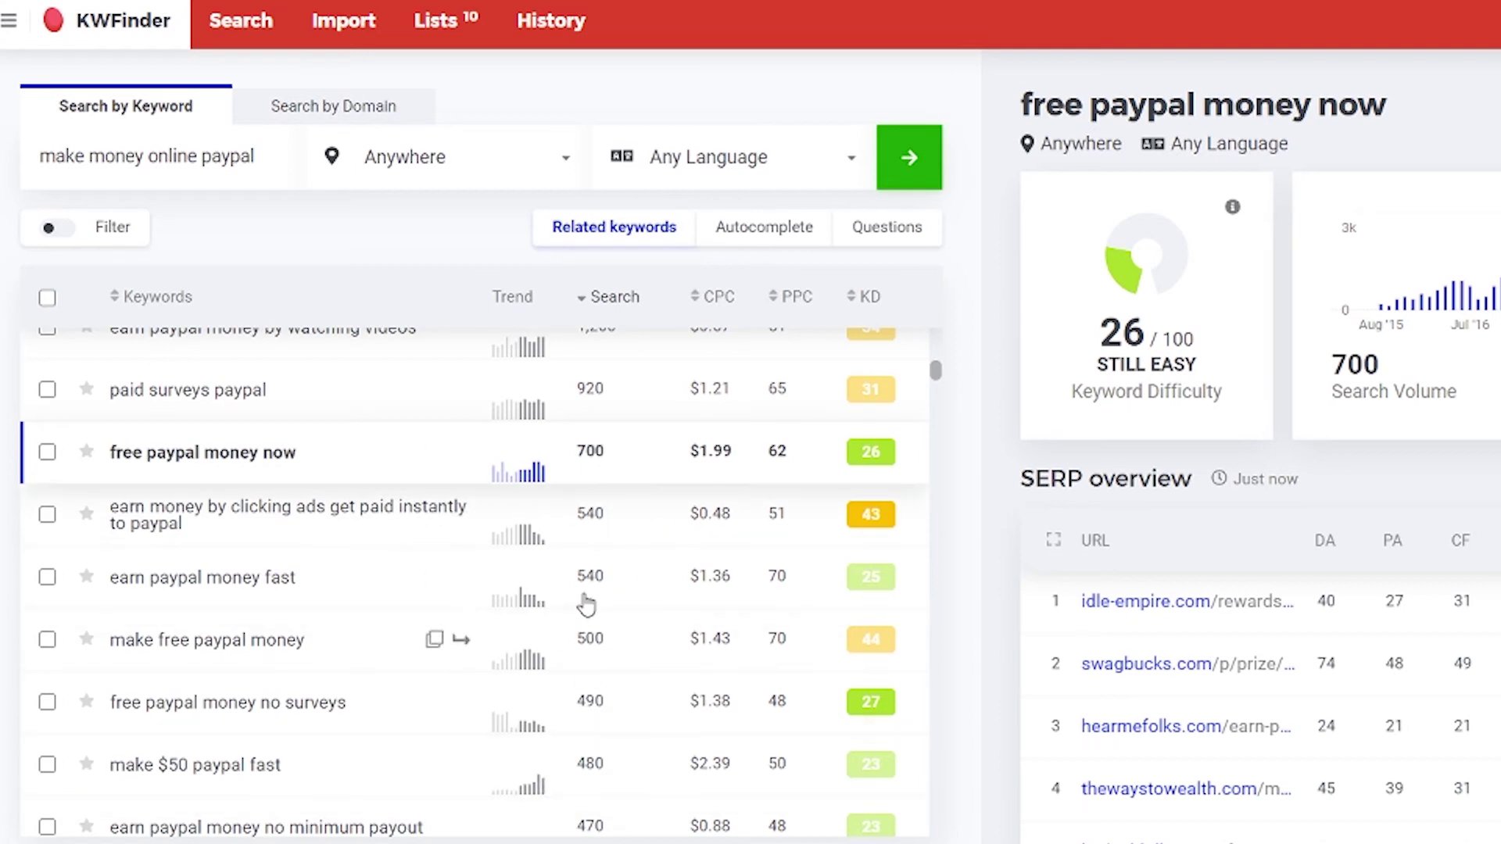
scroll(668, 588, up, 10)
click(704, 422)
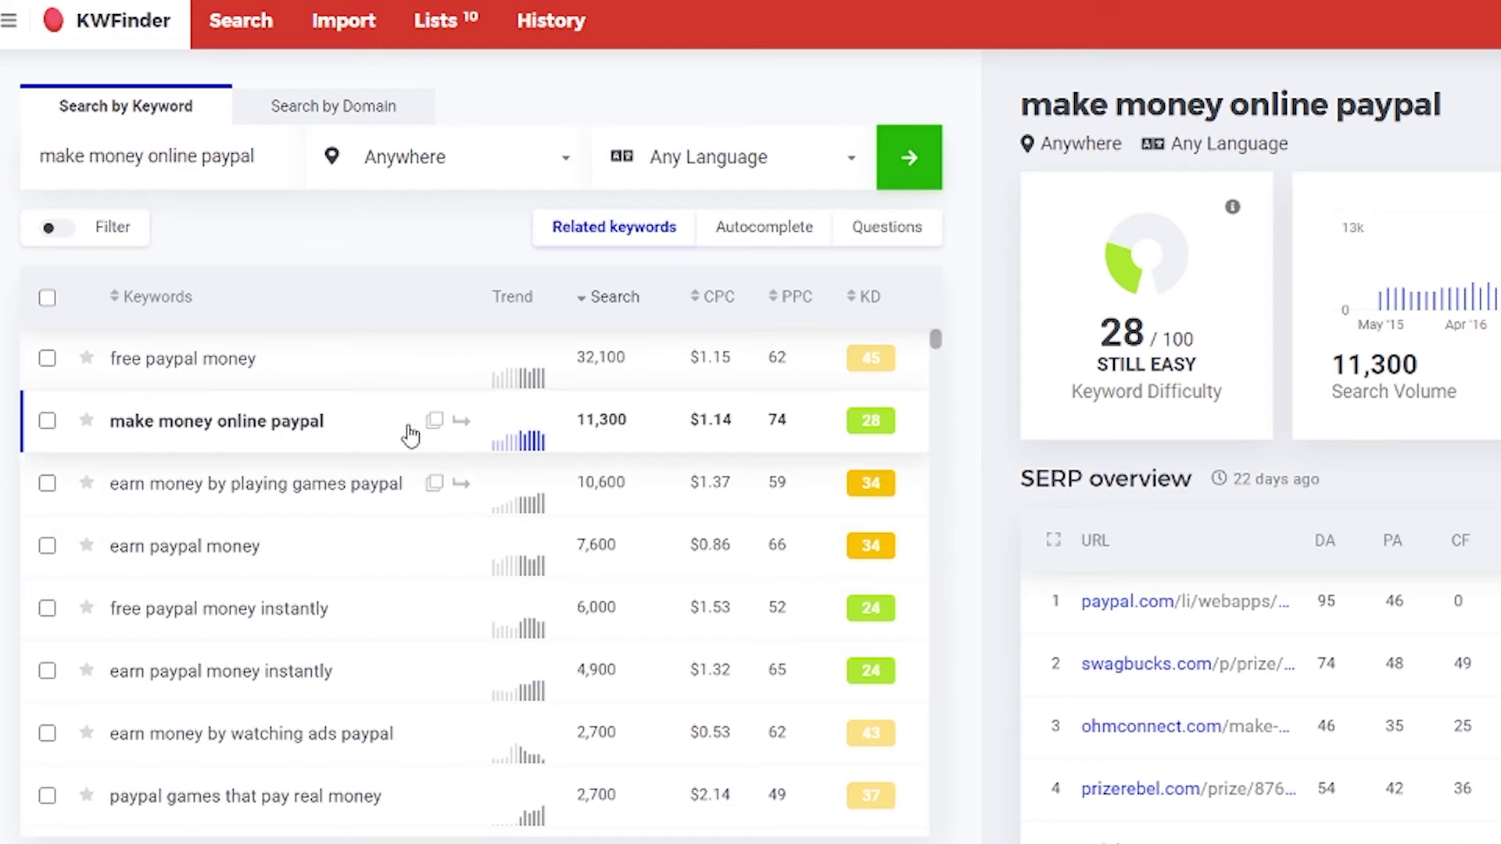
- Run a new search for 'make money online' and sort results by search volume, highest first
click(237, 20)
click(358, 519)
text(m)
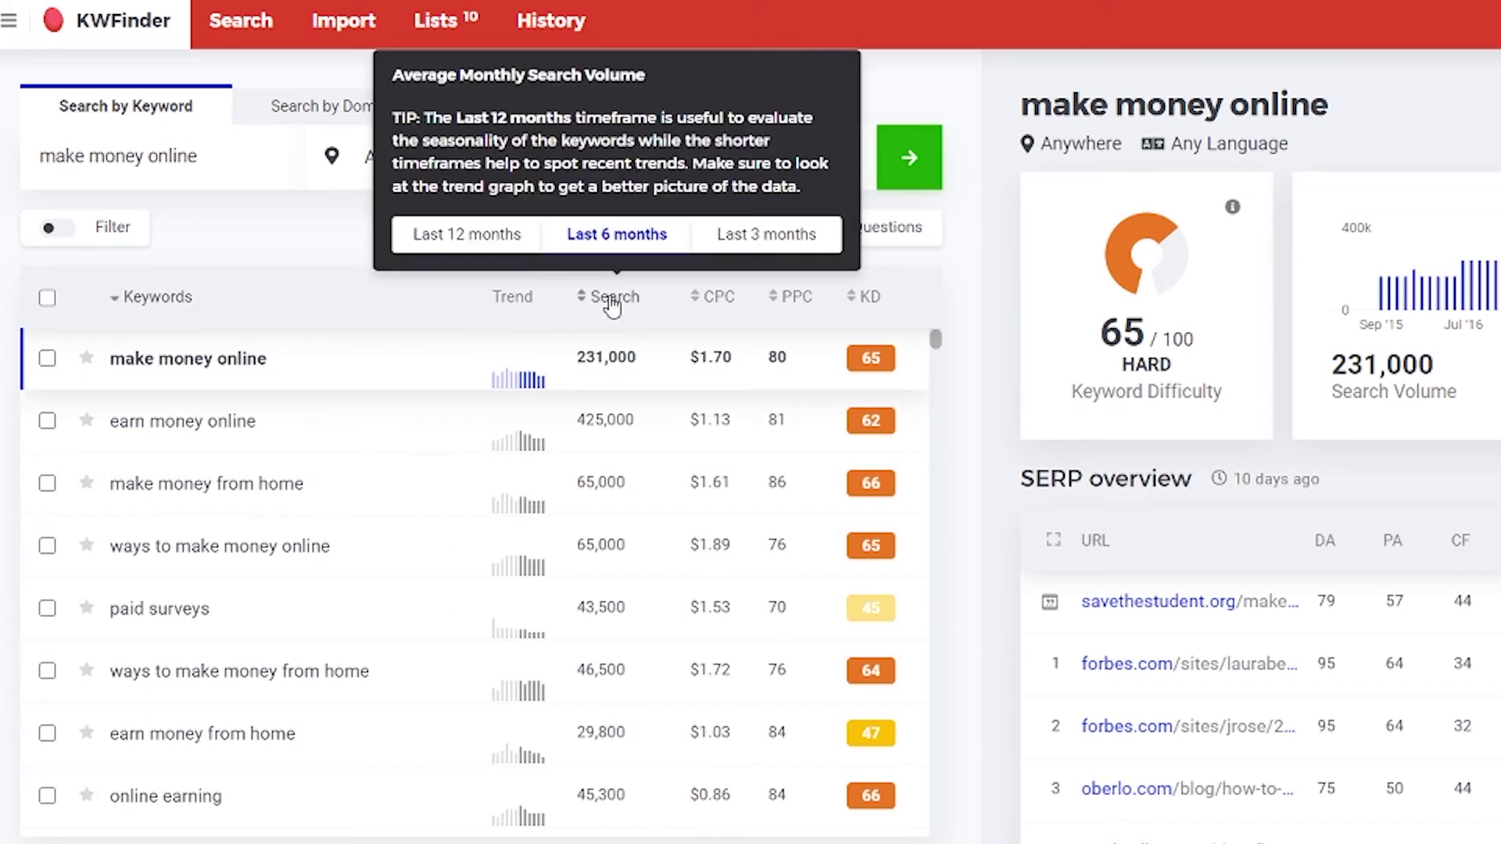
click(612, 299)
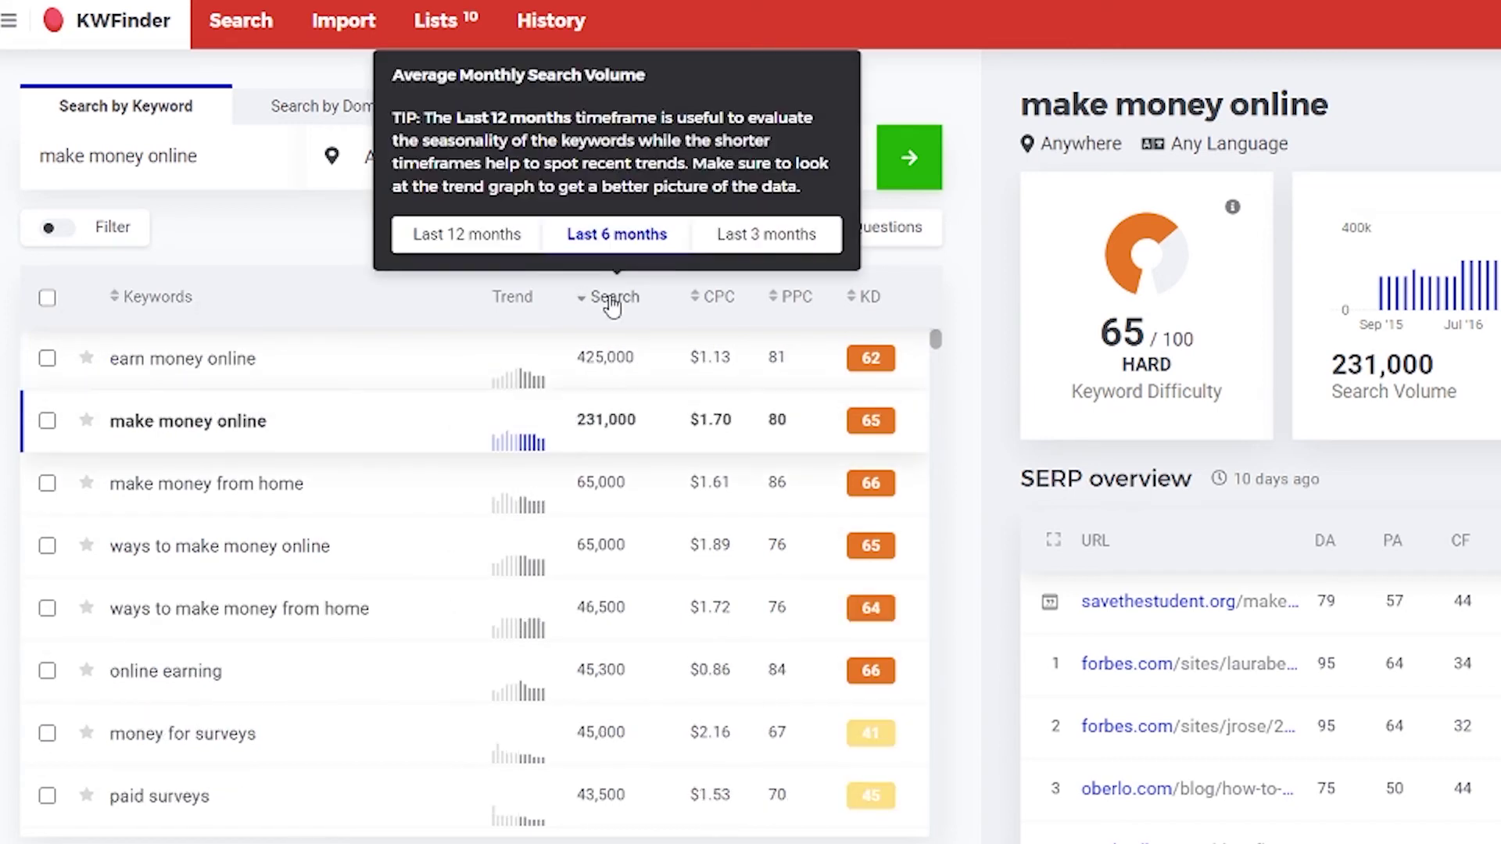
- Base search volumes on the last 12 months and tick 'make money online paypal' (KD 28)
click(500, 236)
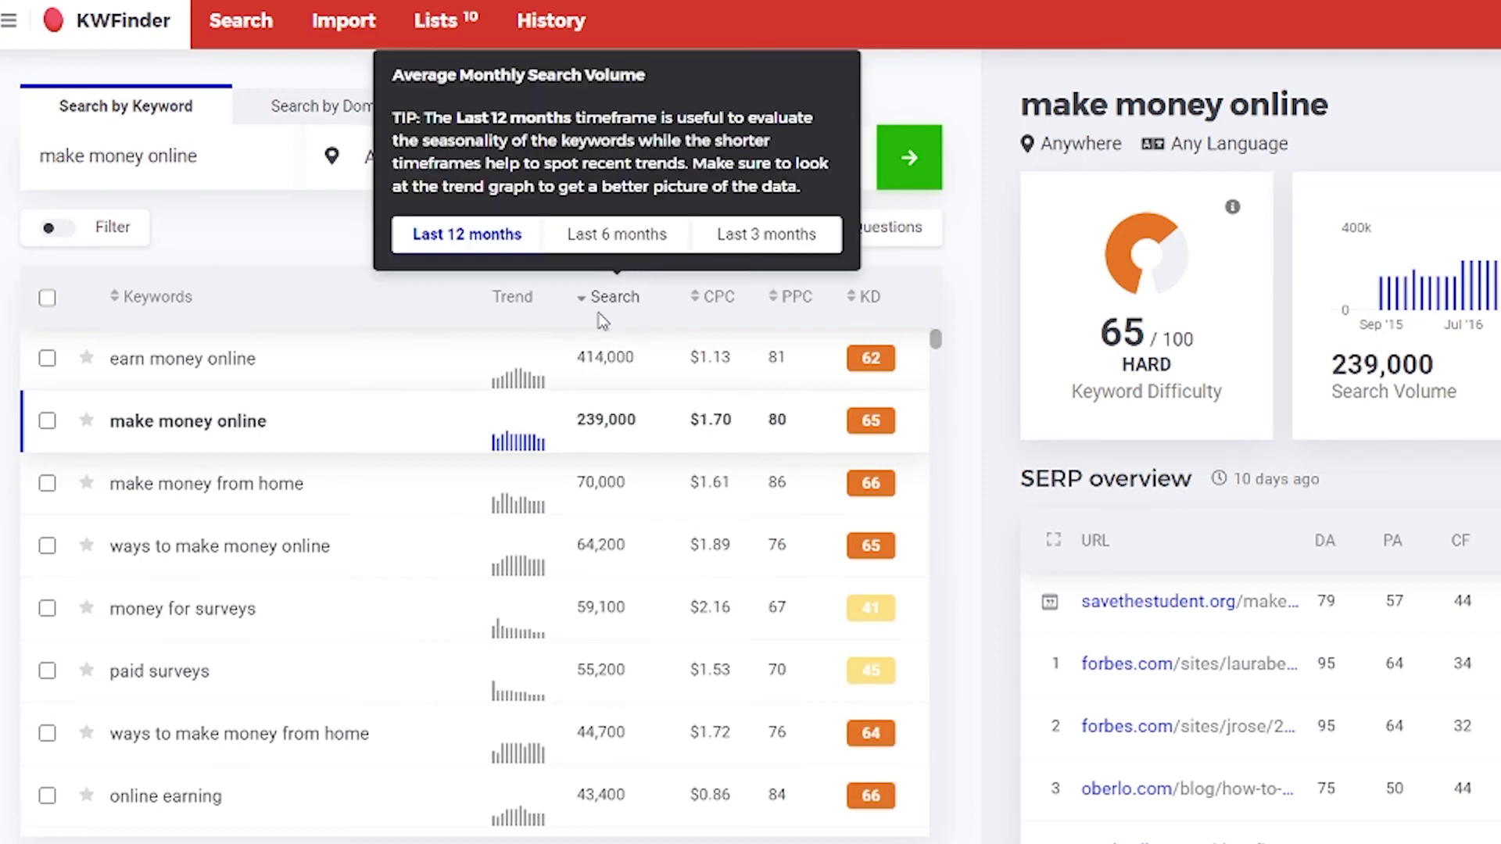
scroll(458, 472, down, 2)
scroll(458, 471, down, 10)
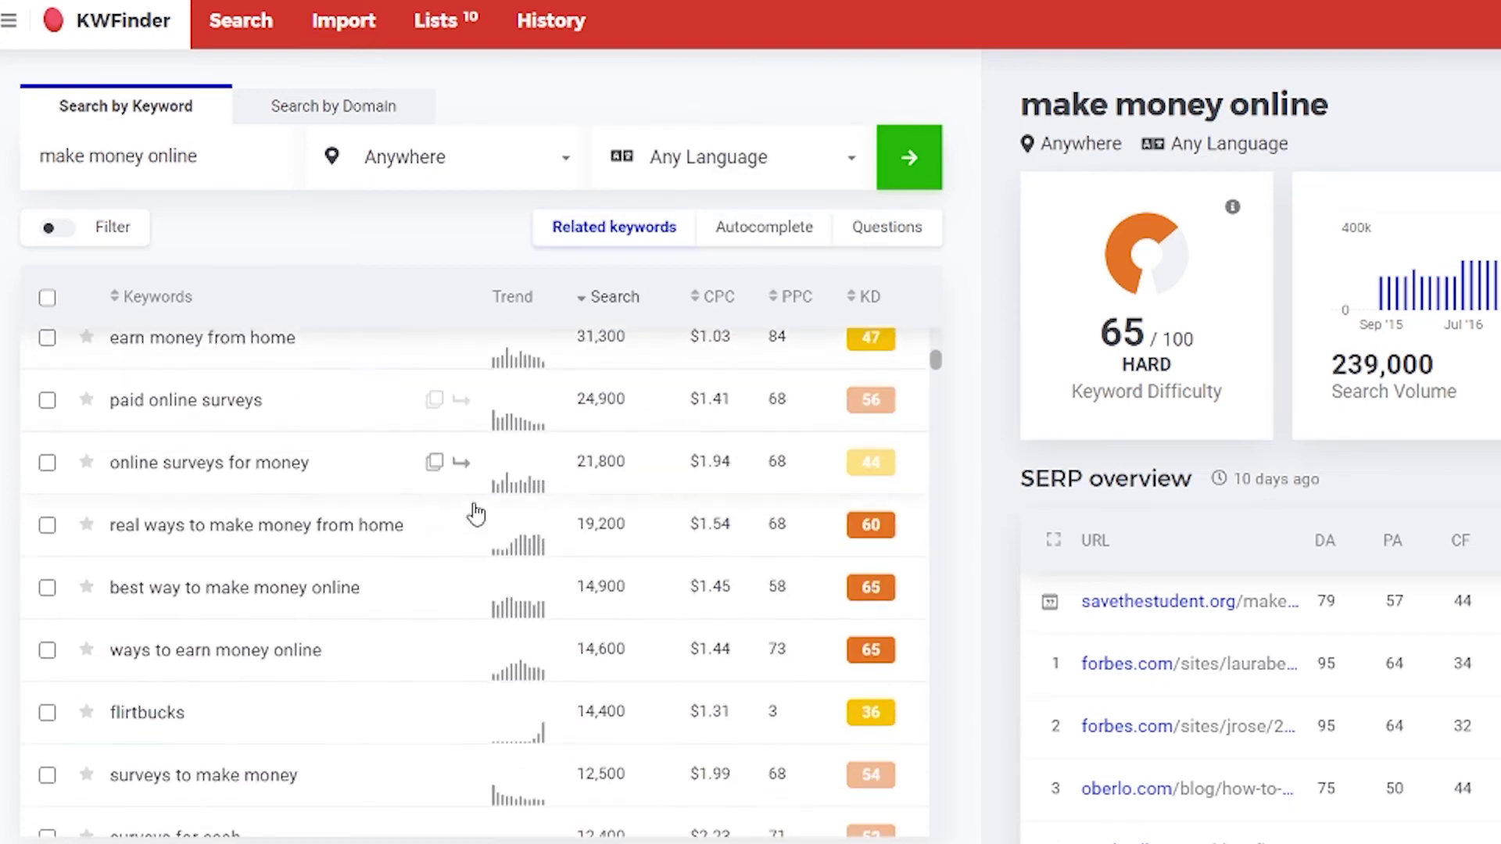
scroll(469, 519, up, 2)
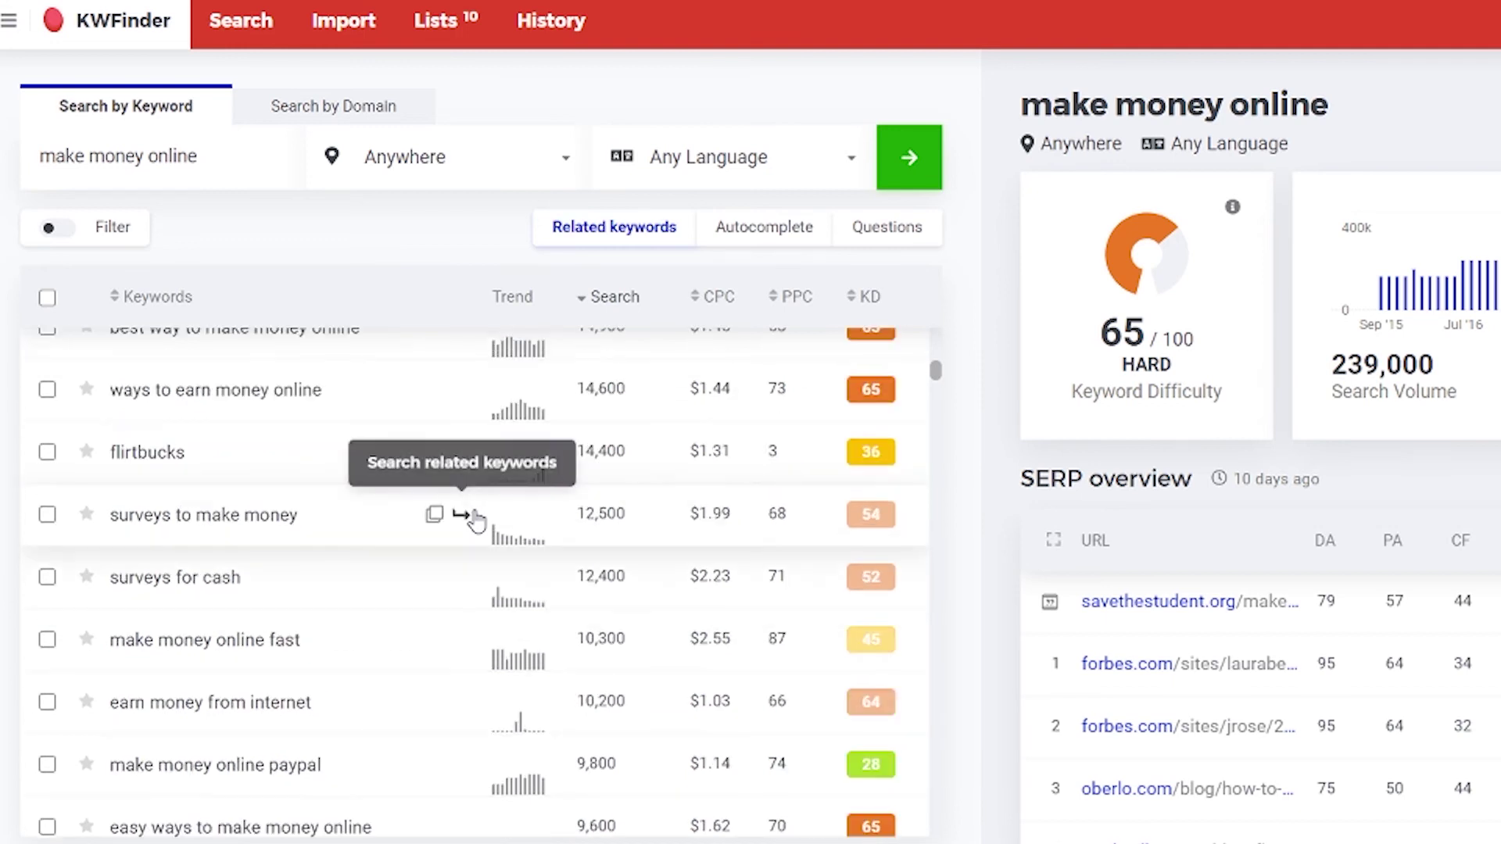
mouse_move(862, 460)
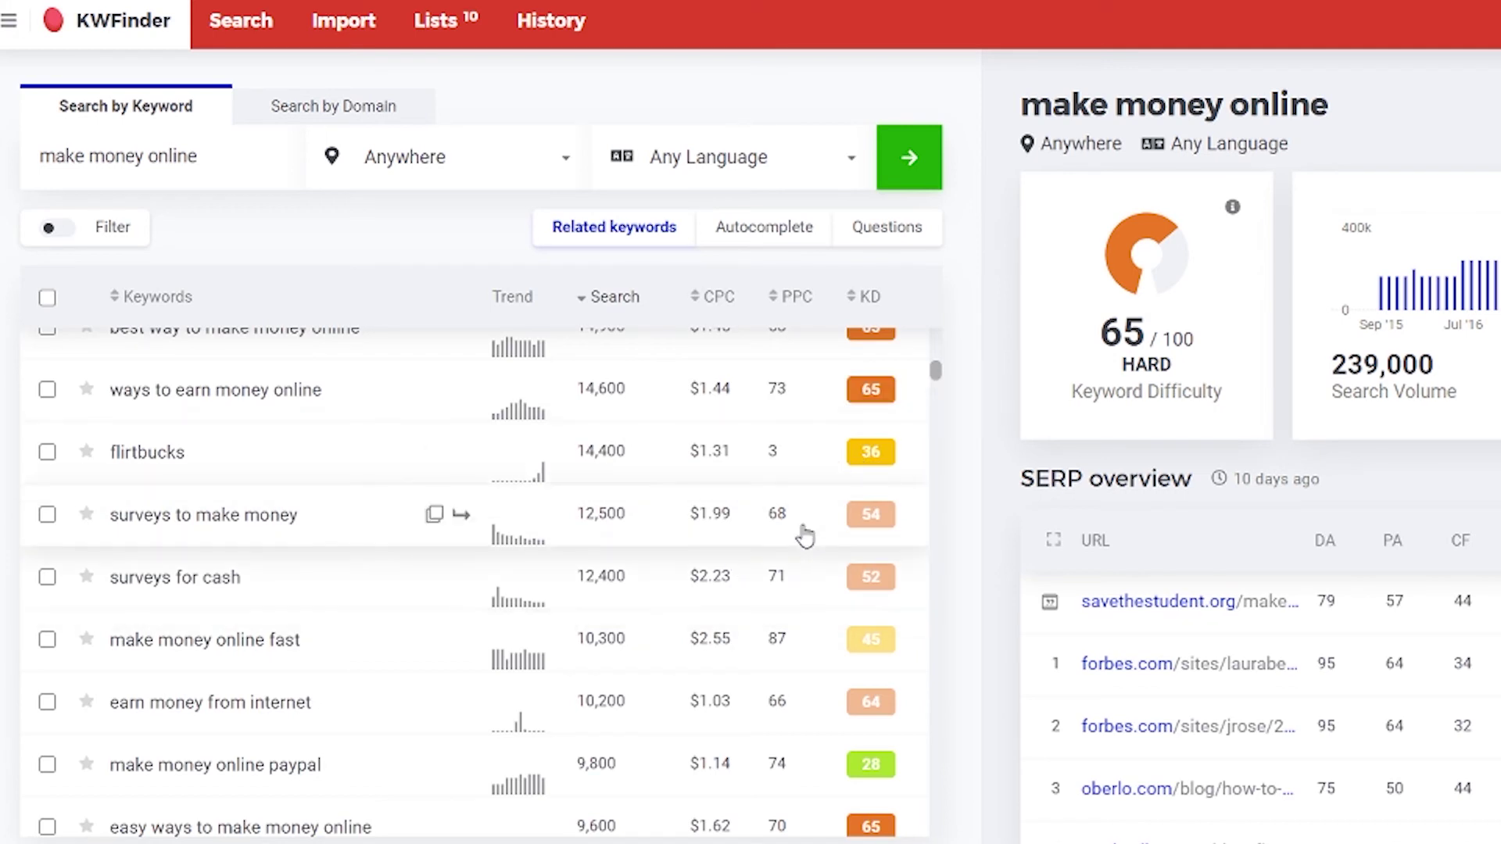
scroll(781, 657, down, 2)
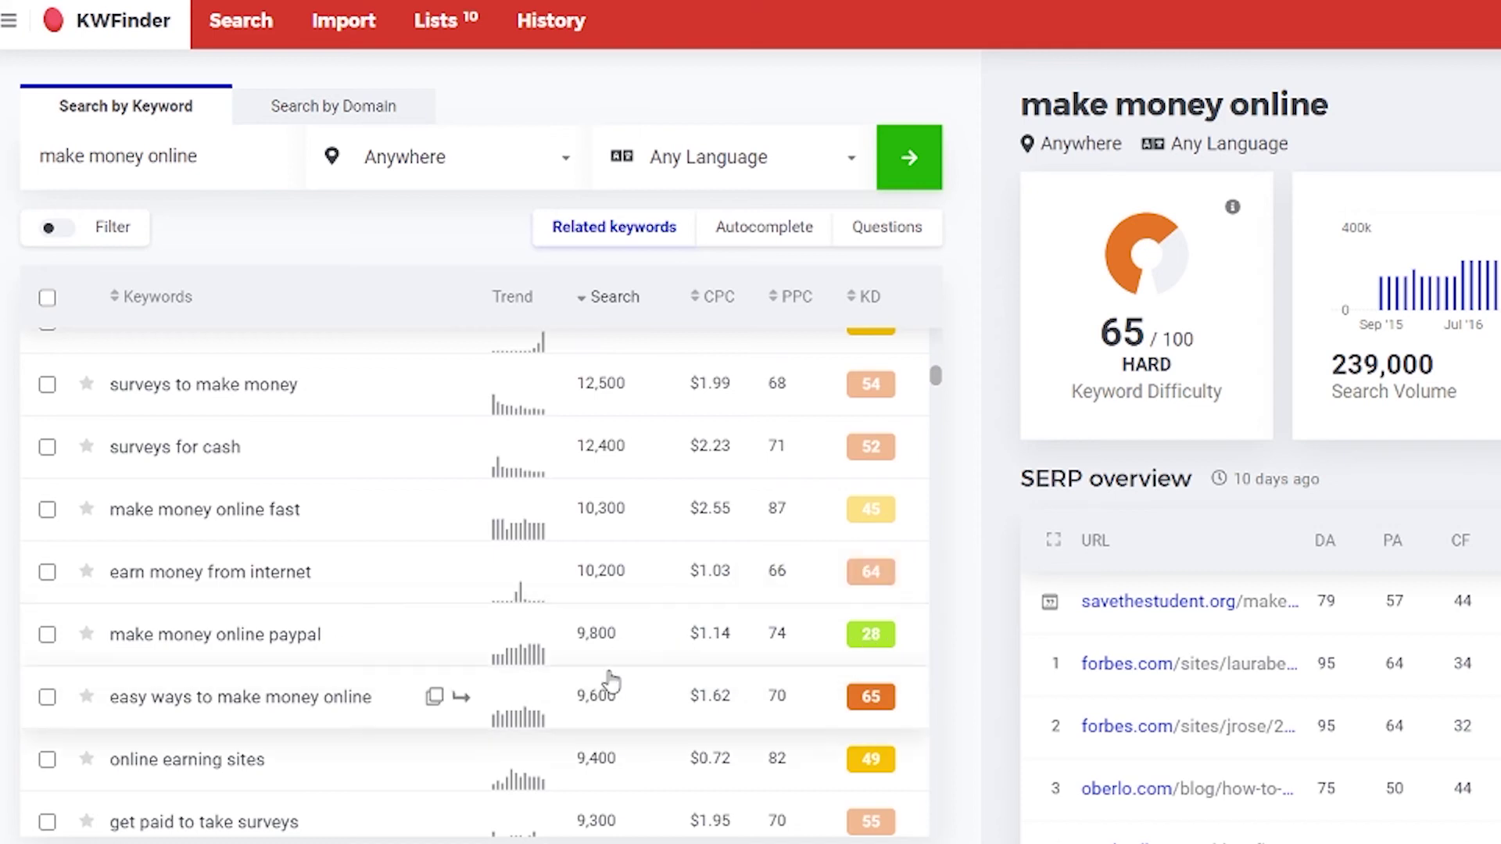
click(47, 635)
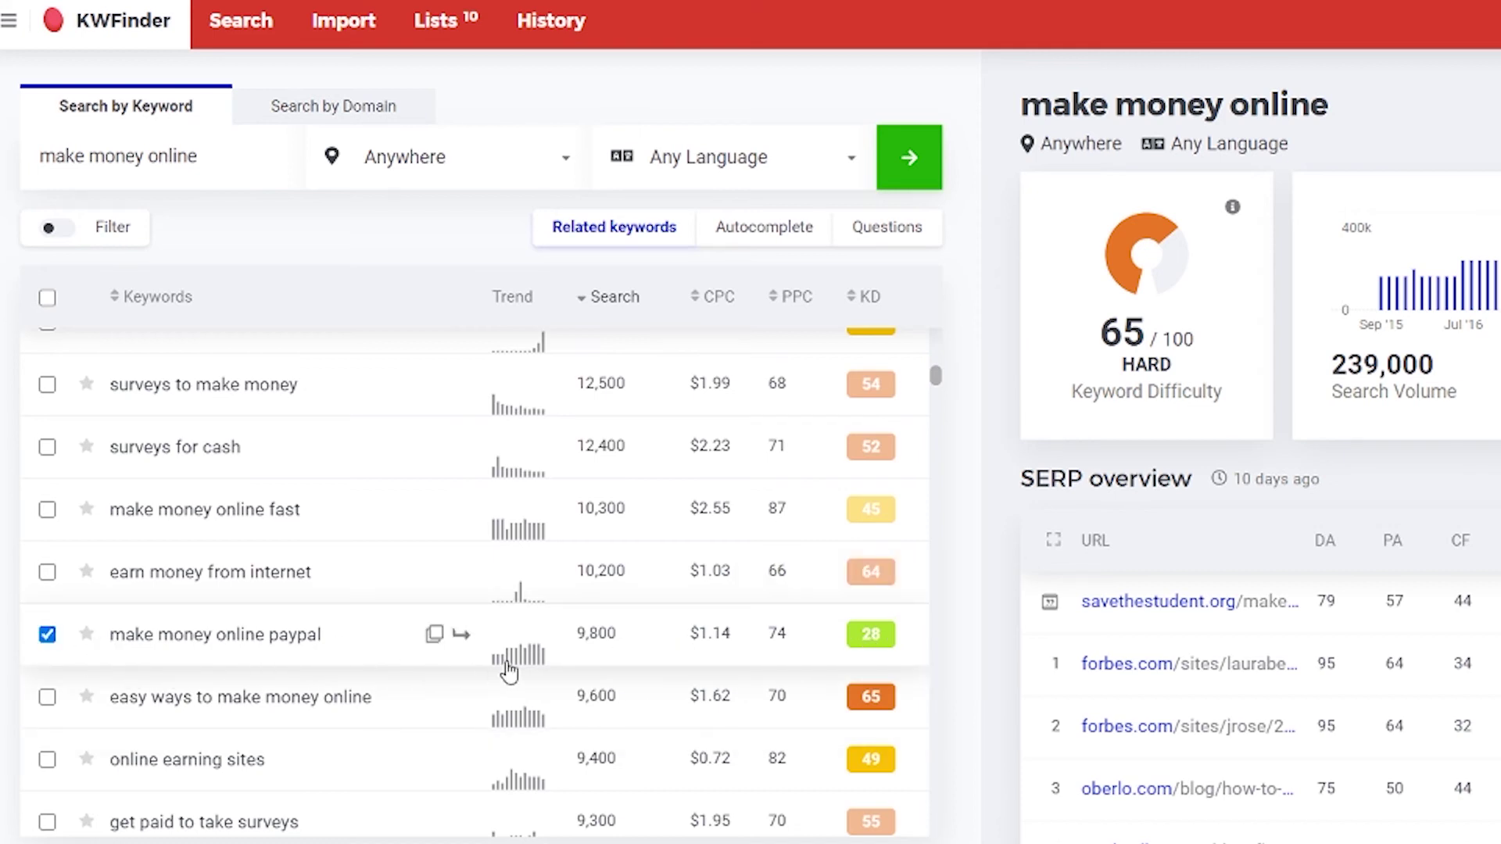
- Tick two more green-KD keywords, starting with 'online jobs for students to earn money'
scroll(552, 661, down, 3)
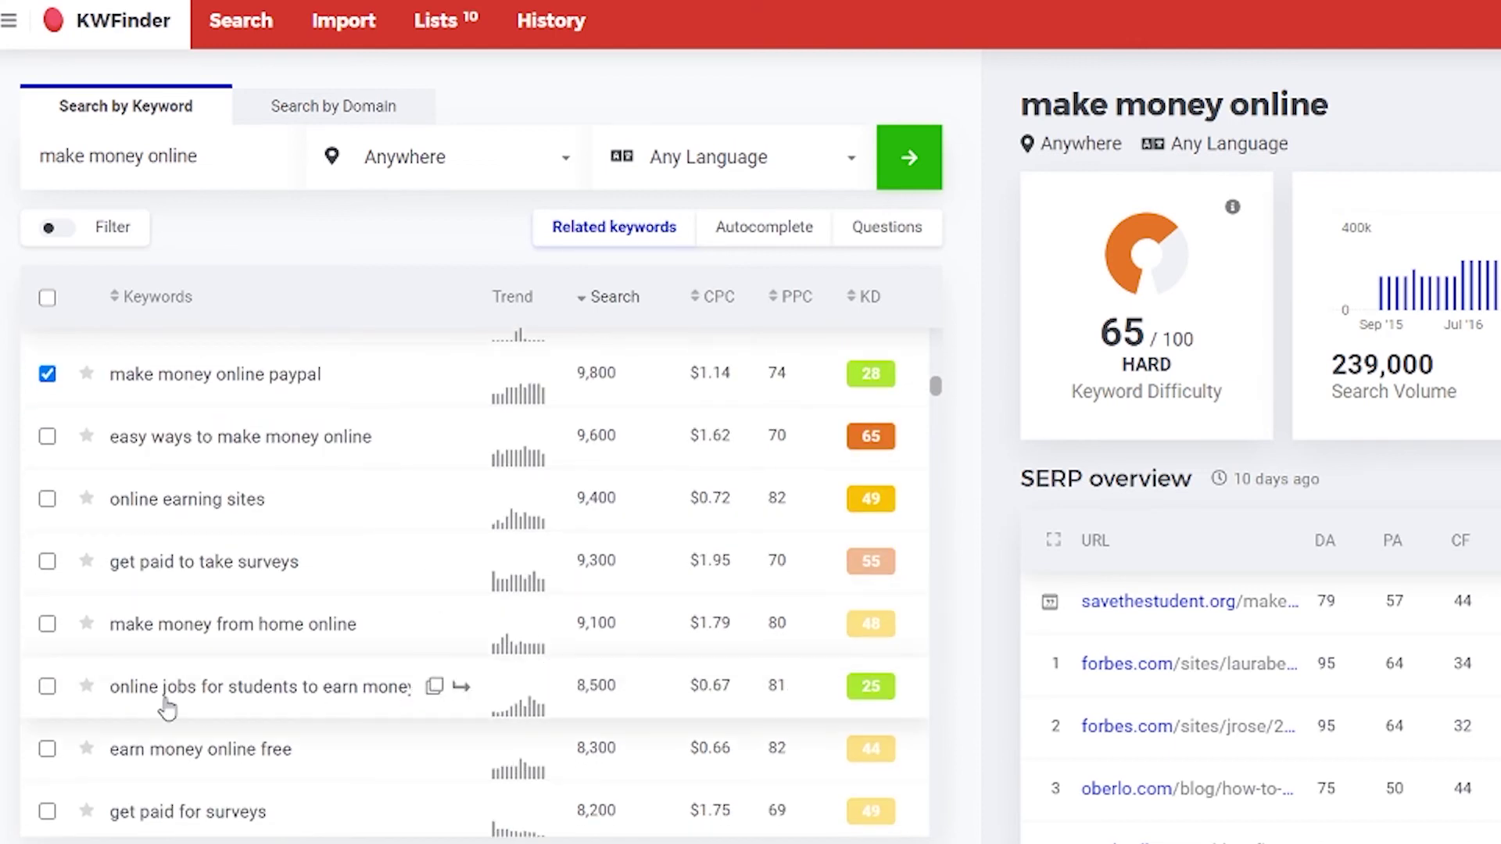
click(52, 687)
scroll(547, 579, down, 3)
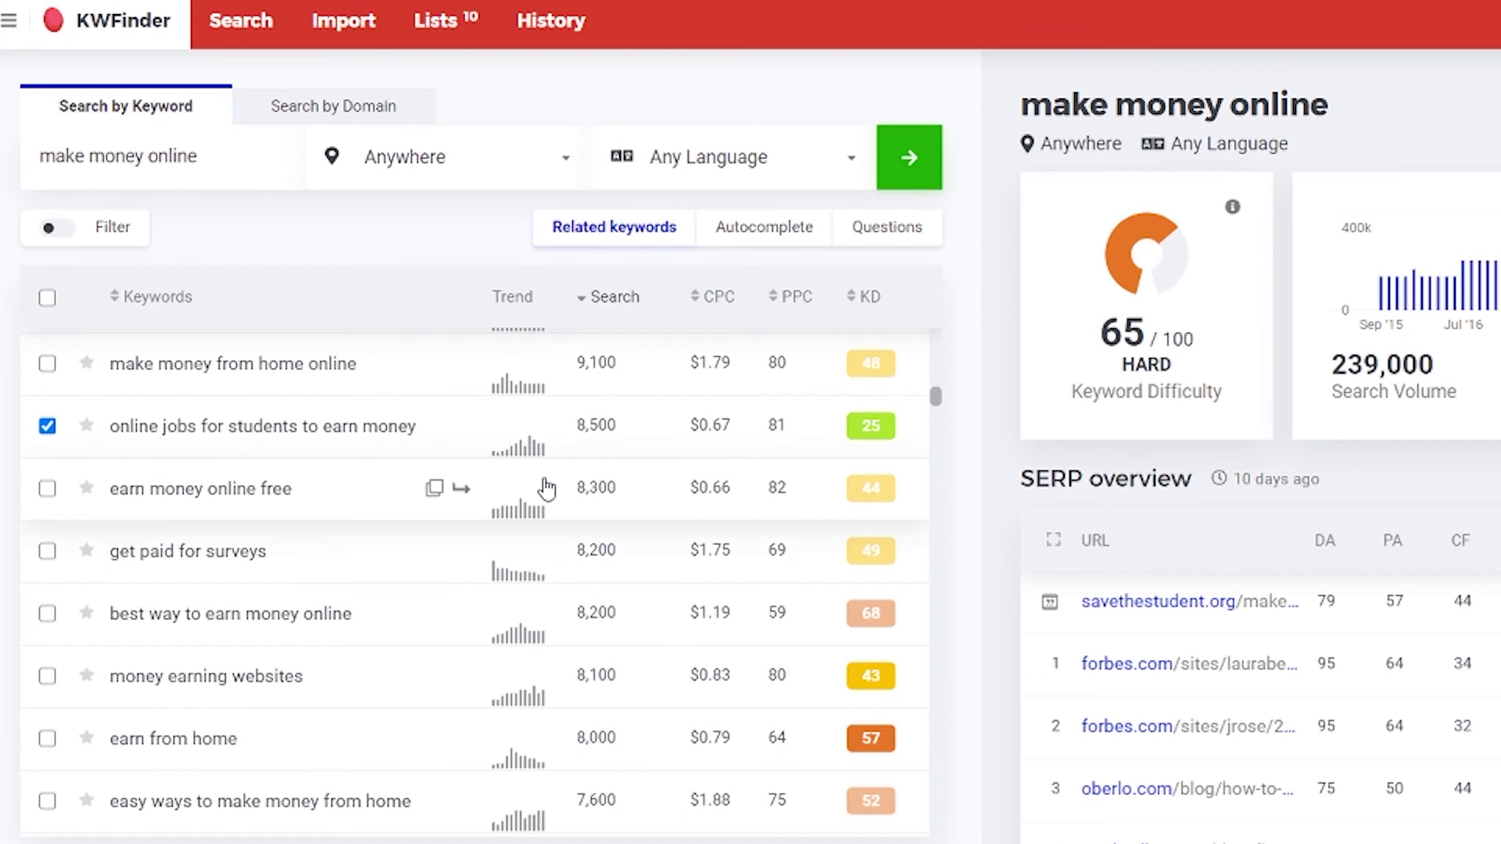
scroll(547, 488, down, 8)
scroll(551, 494, down, 3)
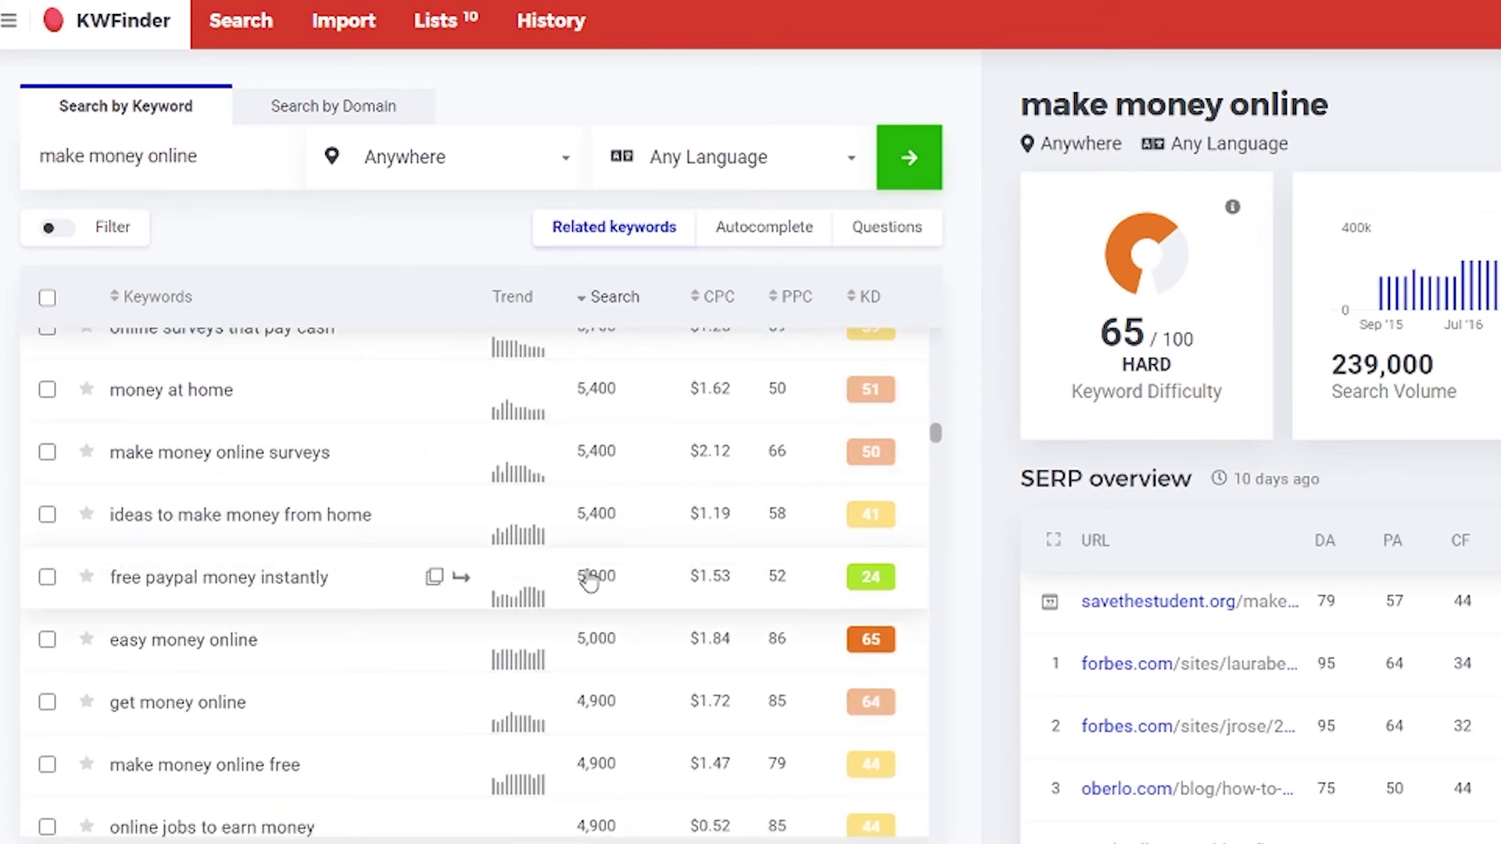
click(48, 578)
scroll(780, 559, down, 7)
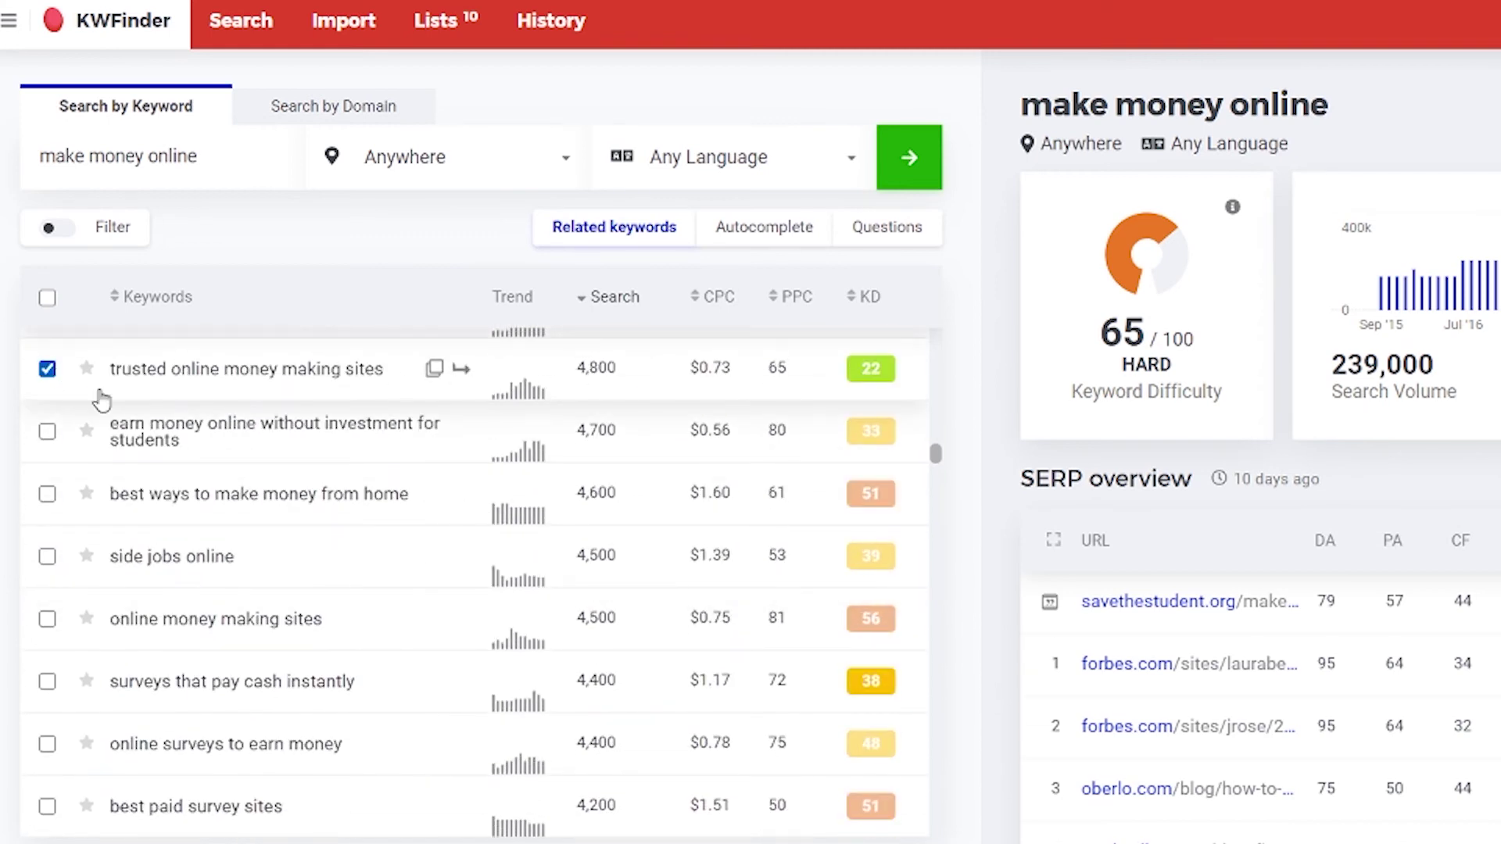
scroll(579, 484, down, 8)
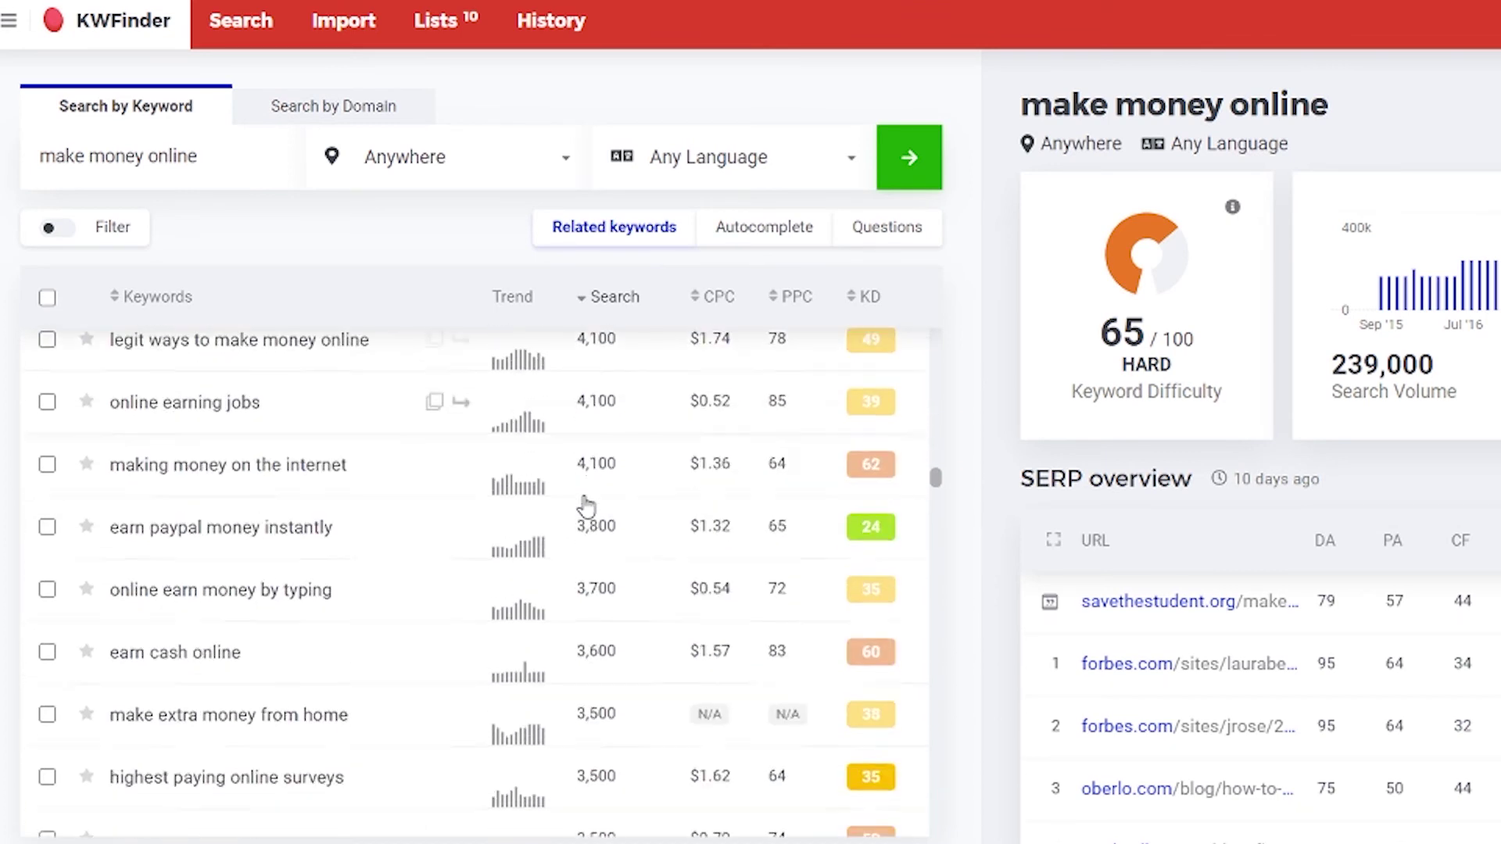
scroll(585, 504, down, 3)
scroll(602, 508, up, 2)
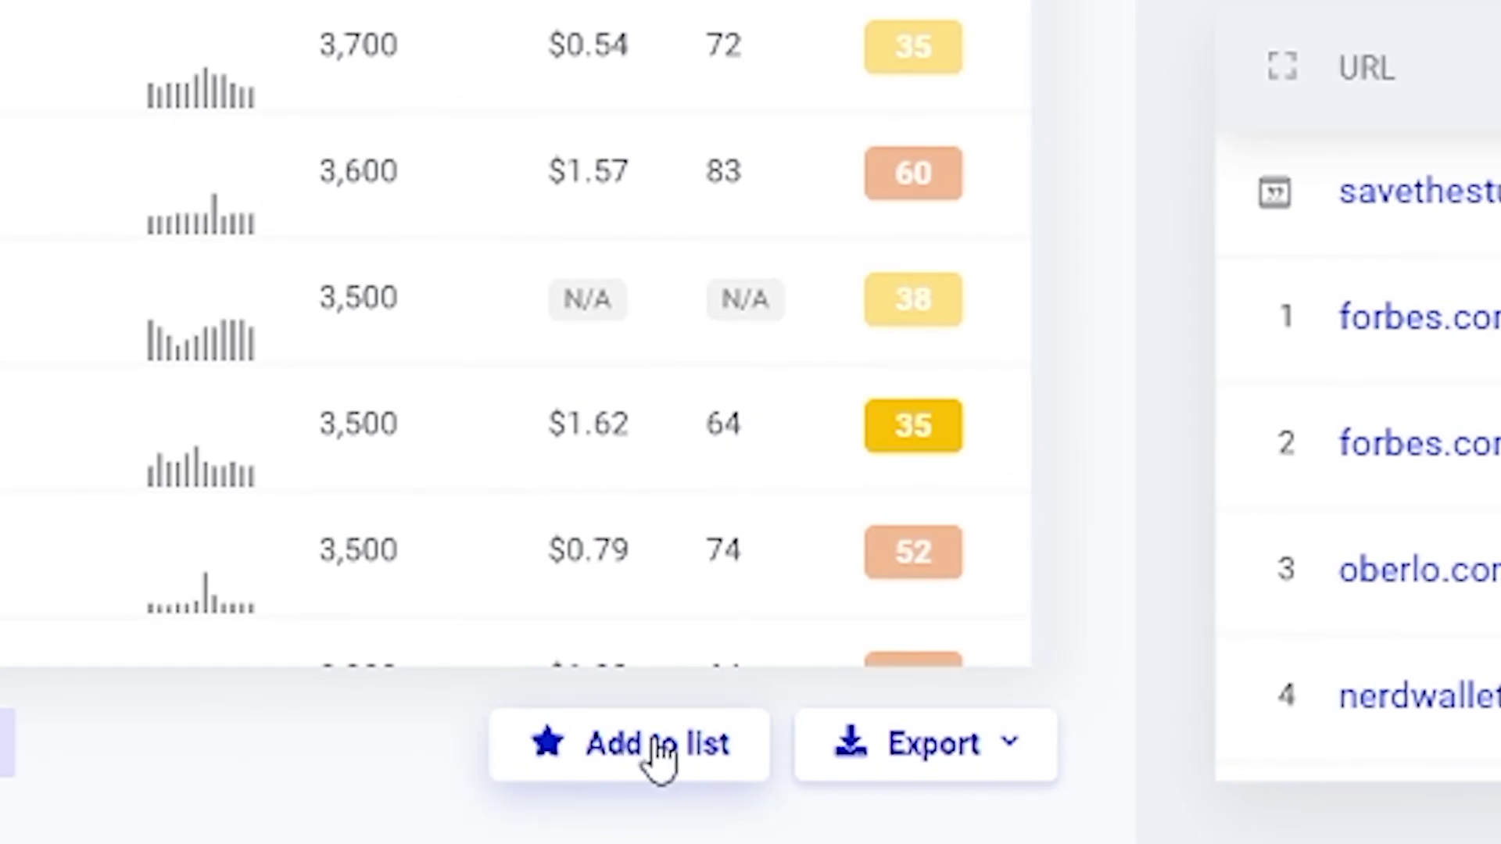
- Save the ticked keywords into a new keyword list named 'Money money online'
click(680, 770)
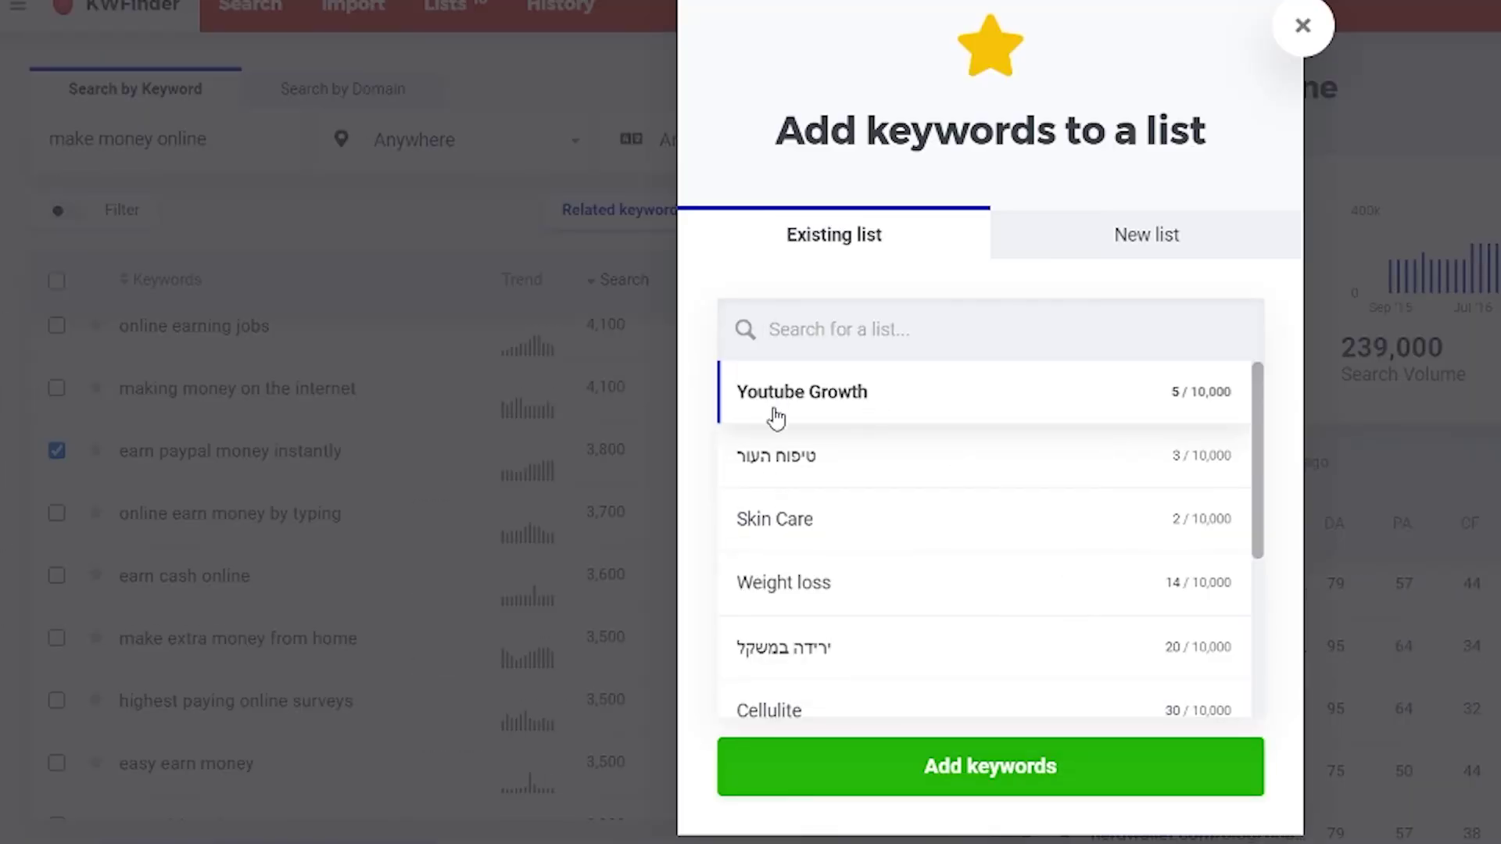
scroll(782, 446, down, 4)
scroll(791, 495, up, 4)
click(1145, 246)
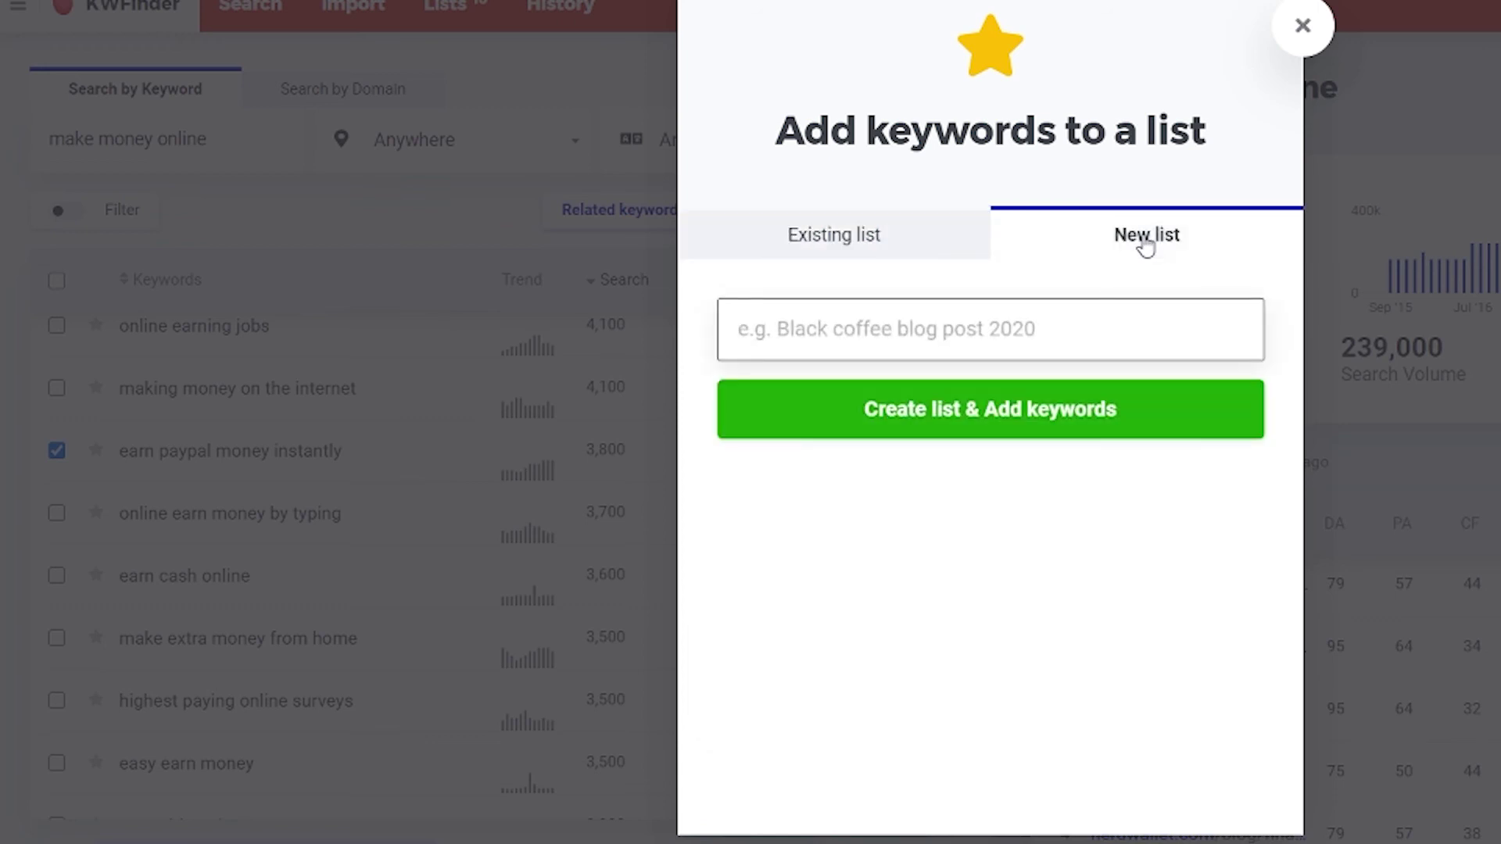
text(Money)
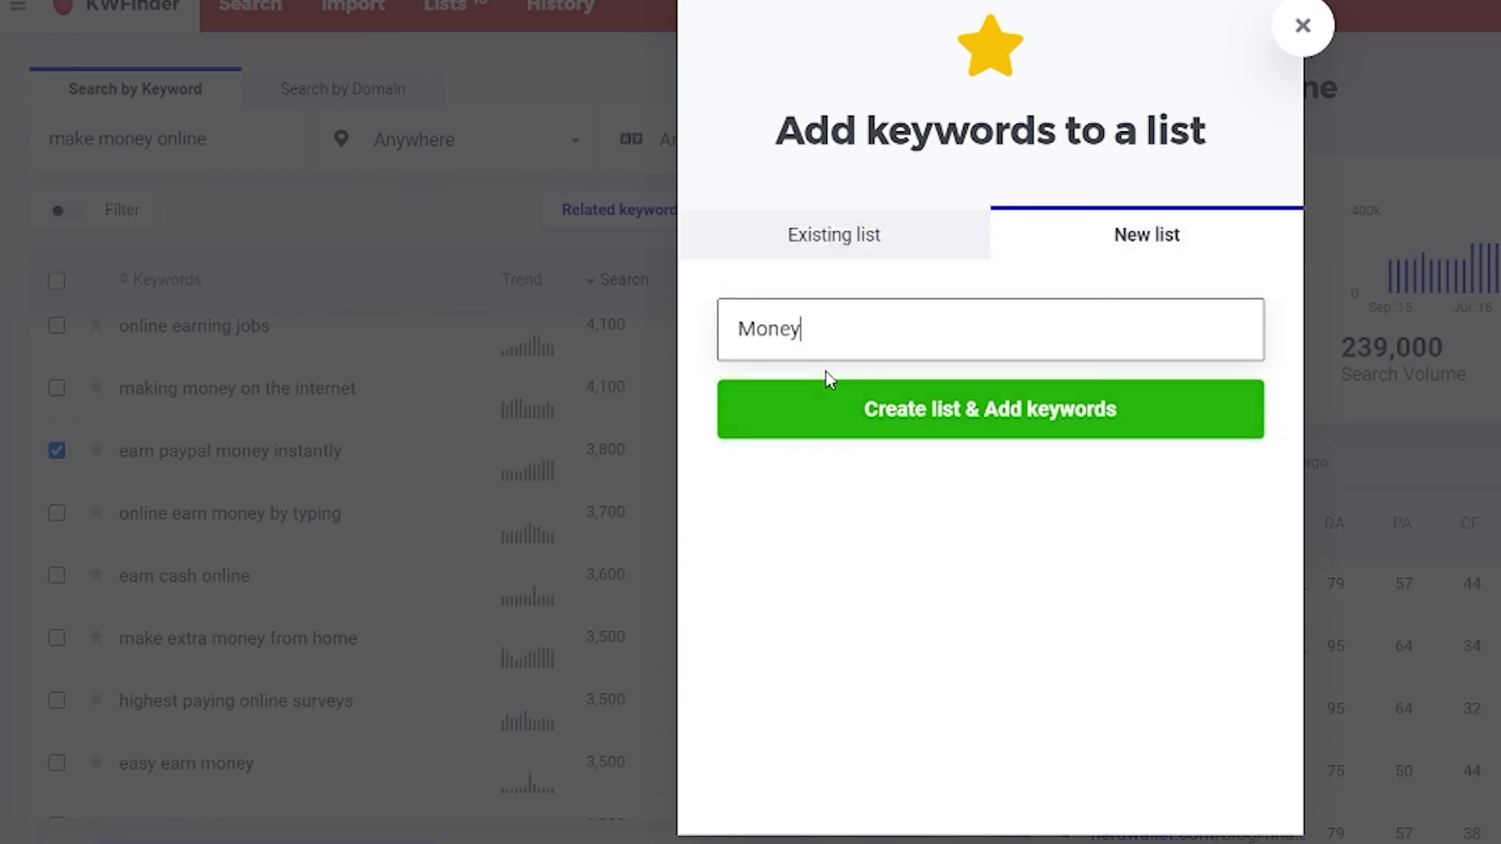
text( money online)
click(966, 410)
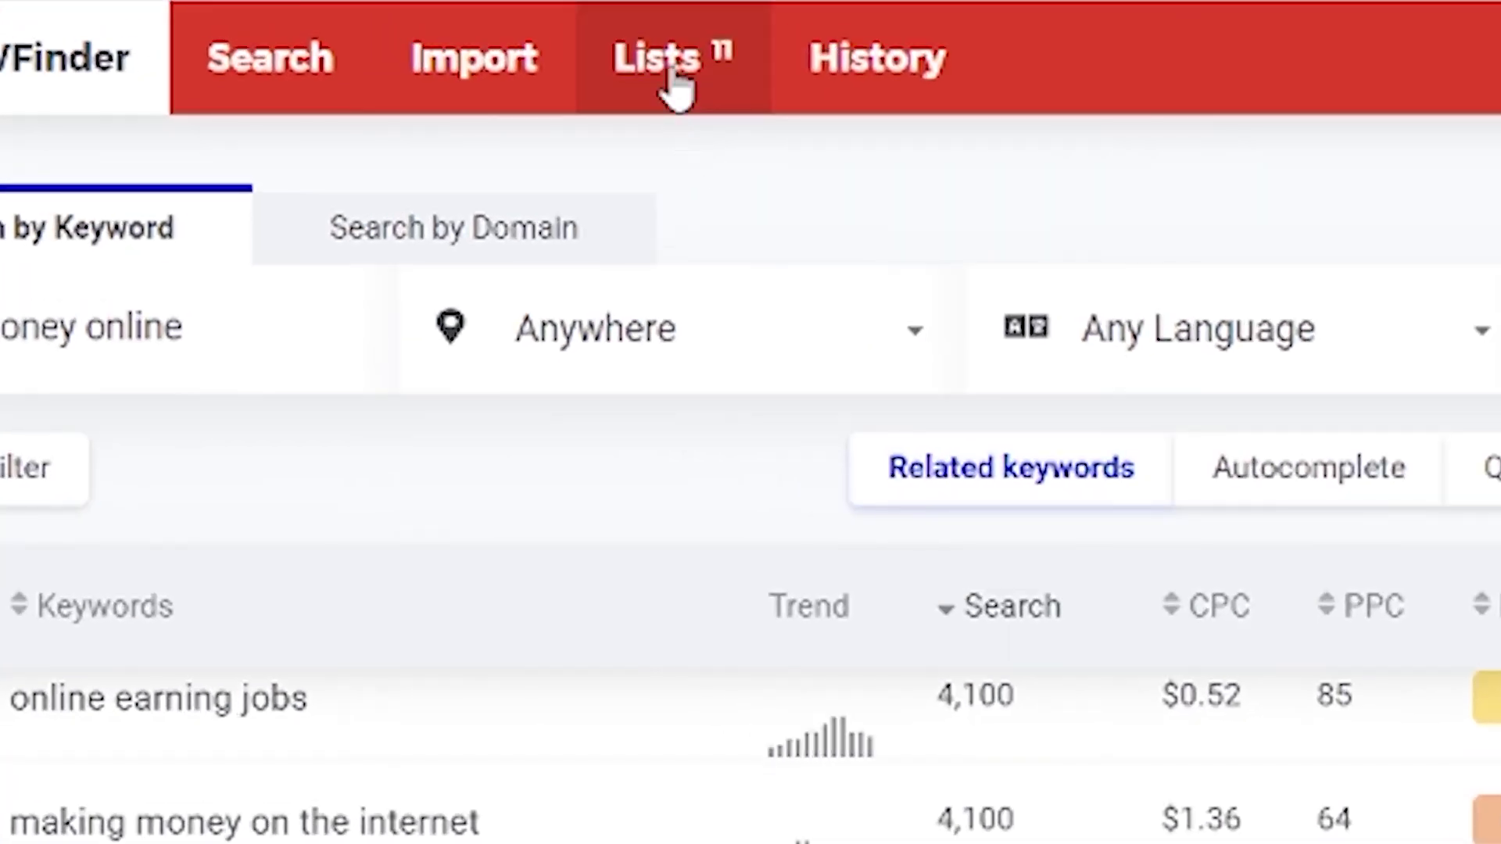
- Review the saved keyword lists, then go to the keyword Import page
click(591, 39)
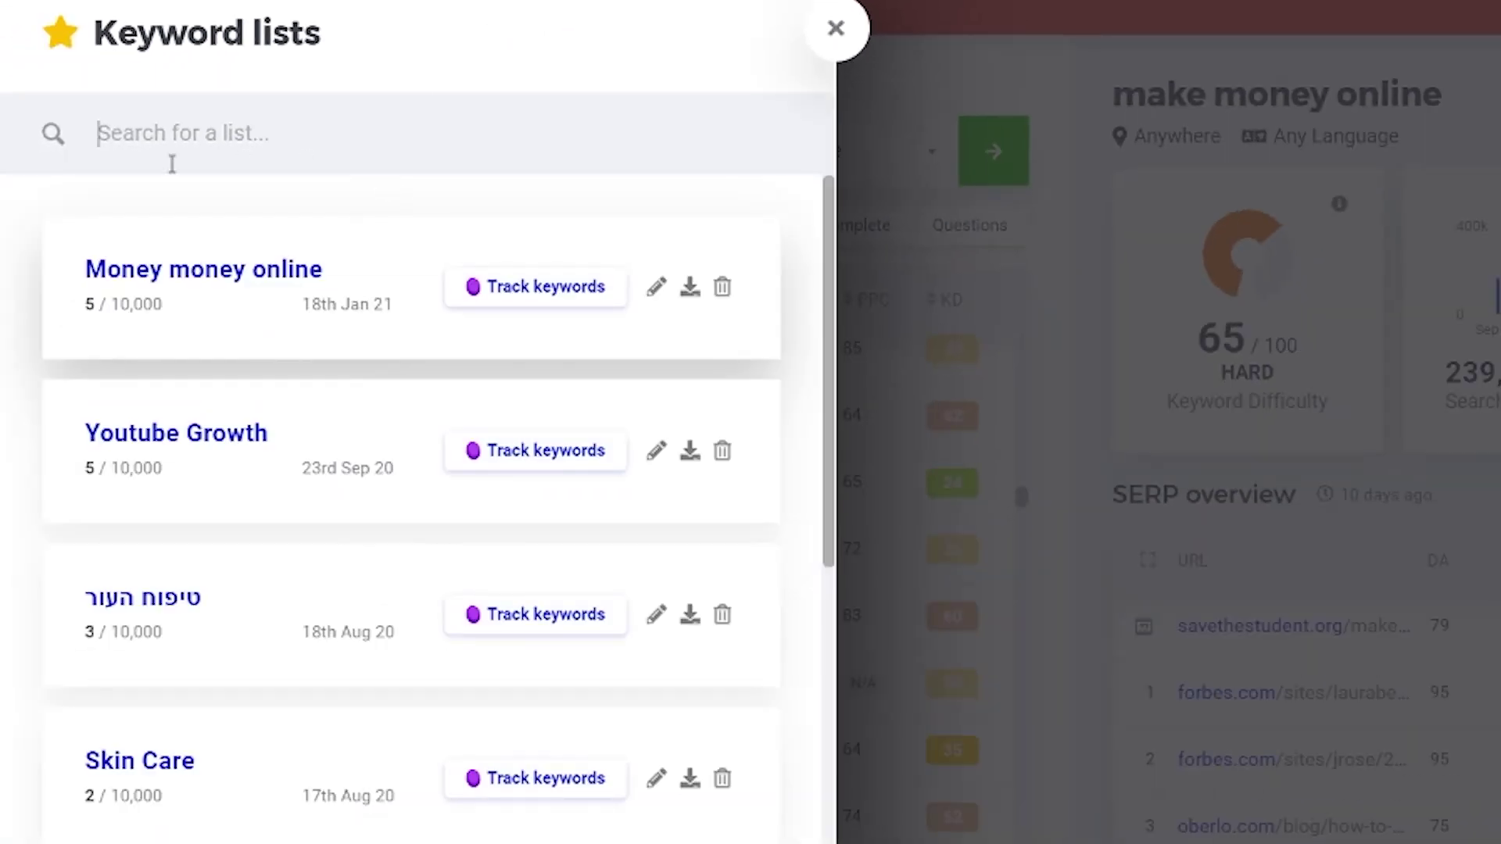
scroll(442, 414, down, 9)
scroll(433, 477, down, 3)
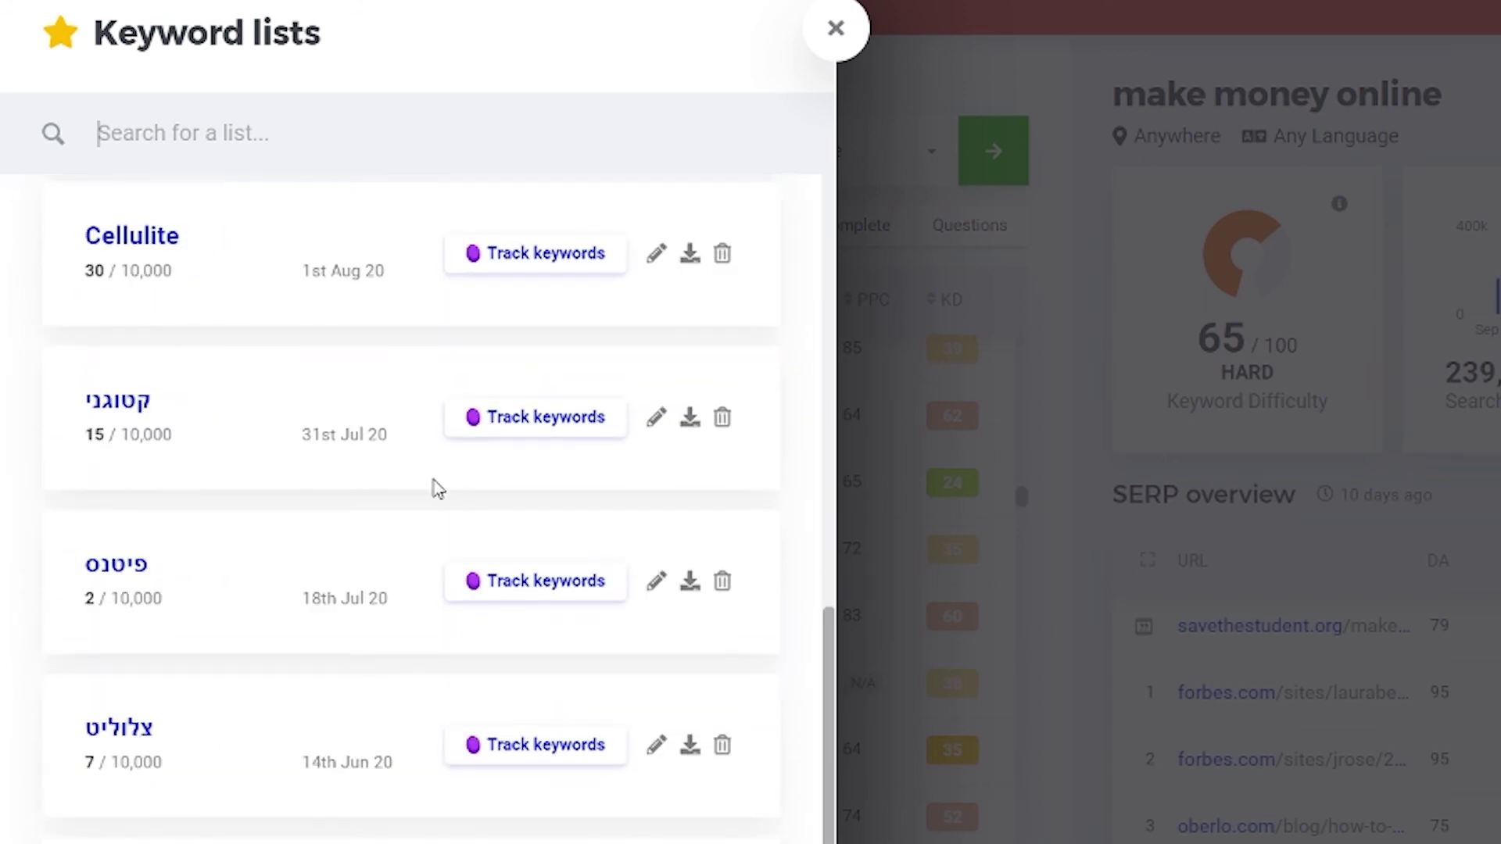
click(836, 28)
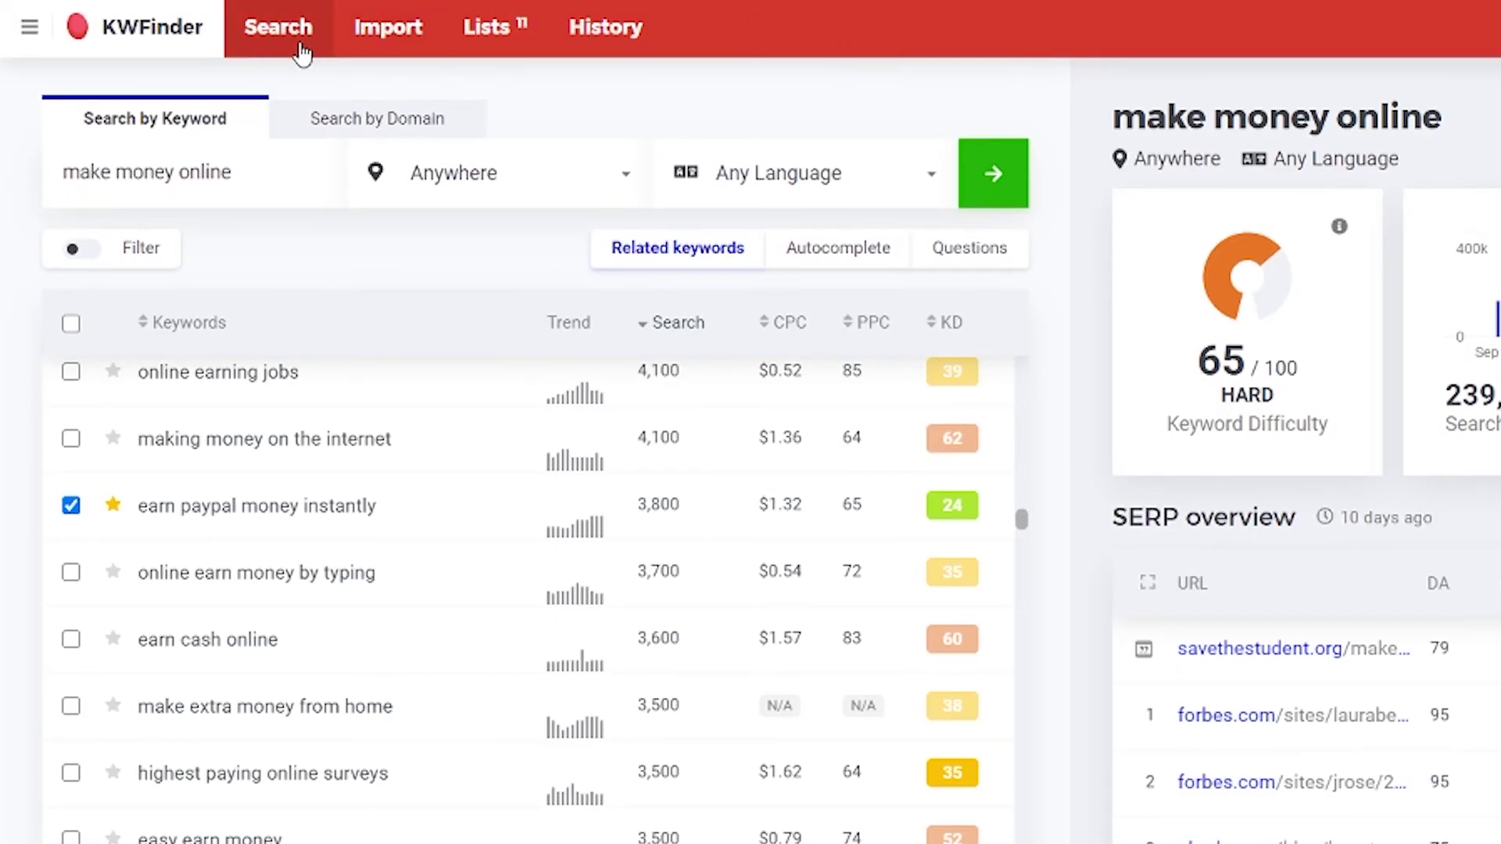
click(397, 31)
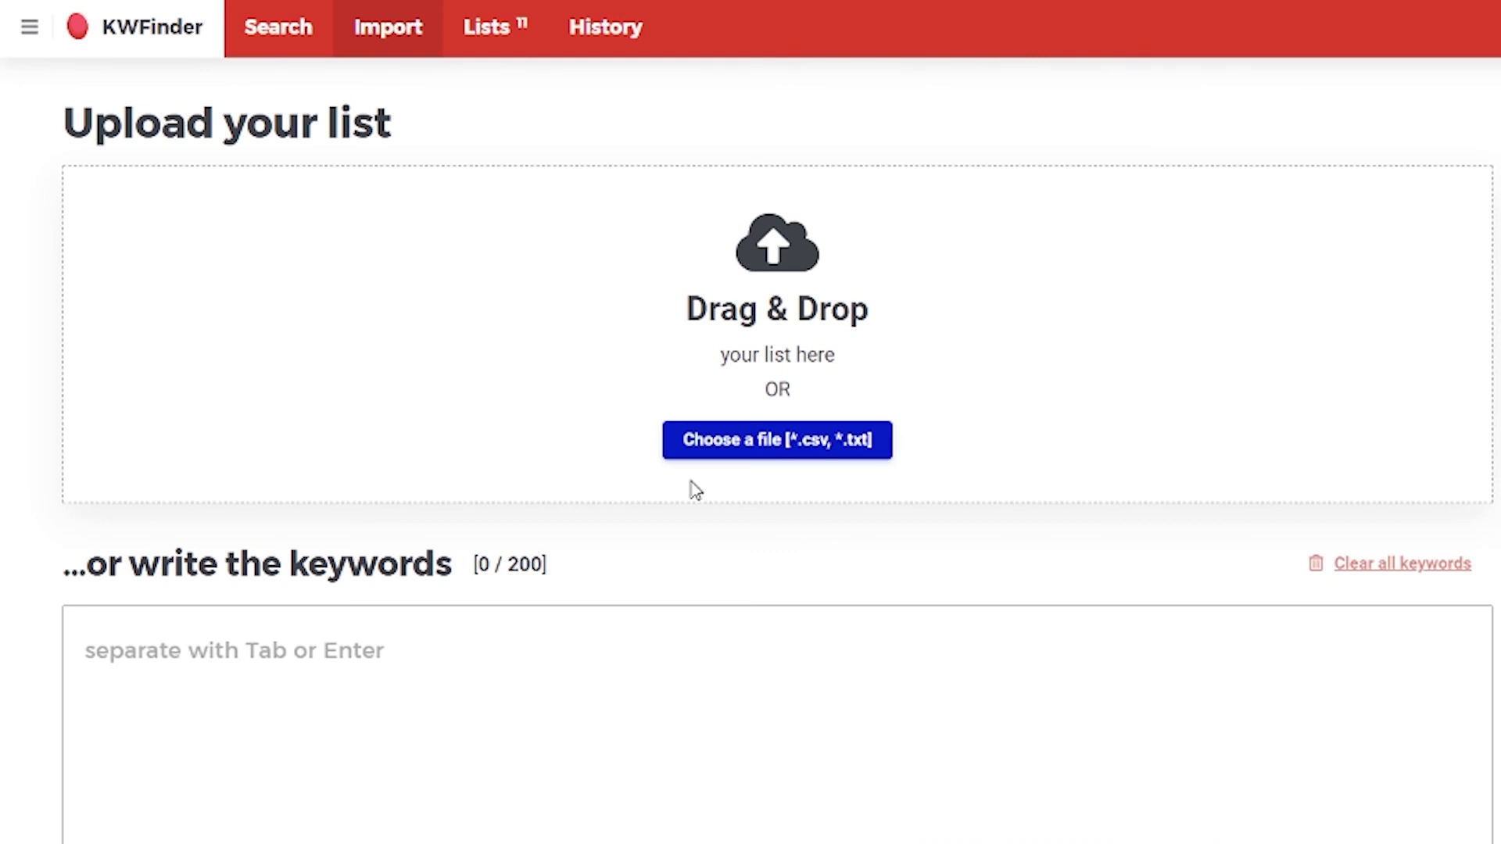
- Scroll through the past keyword search history and close it
click(602, 30)
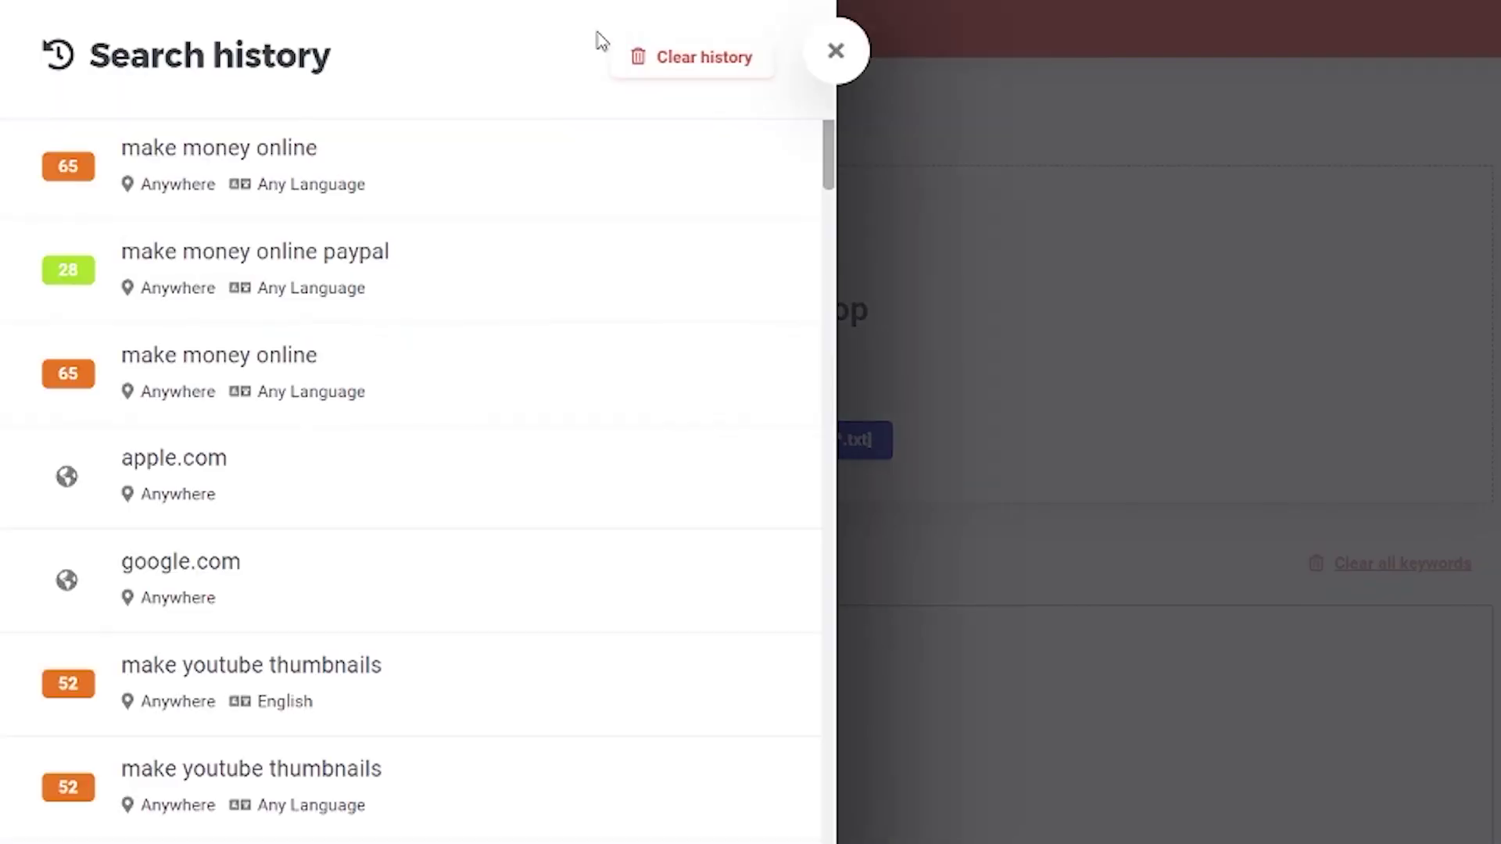
scroll(437, 407, down, 2)
scroll(449, 407, down, 20)
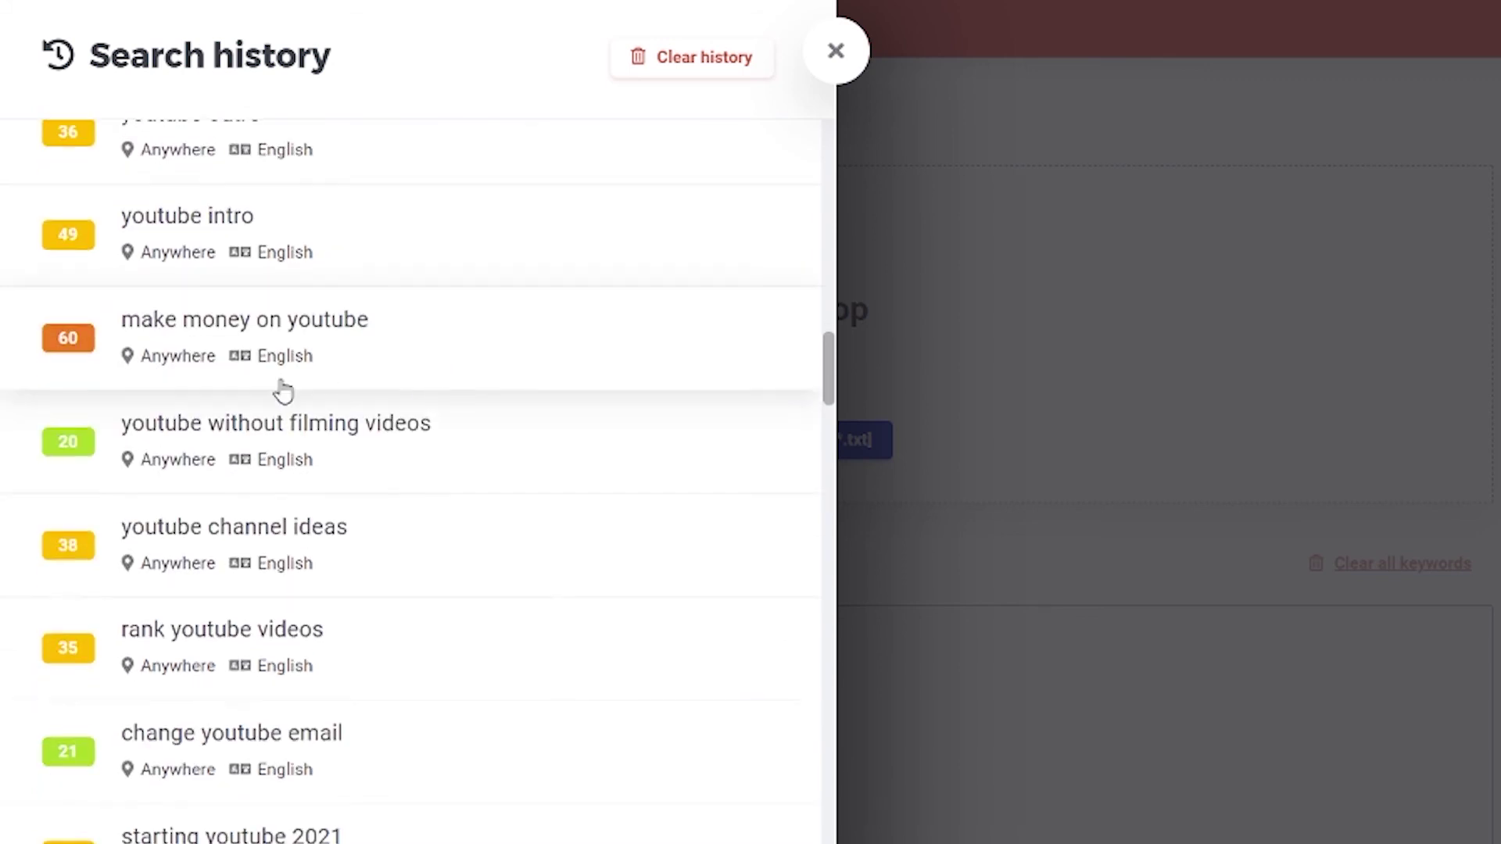
scroll(234, 394, down, 8)
click(837, 52)
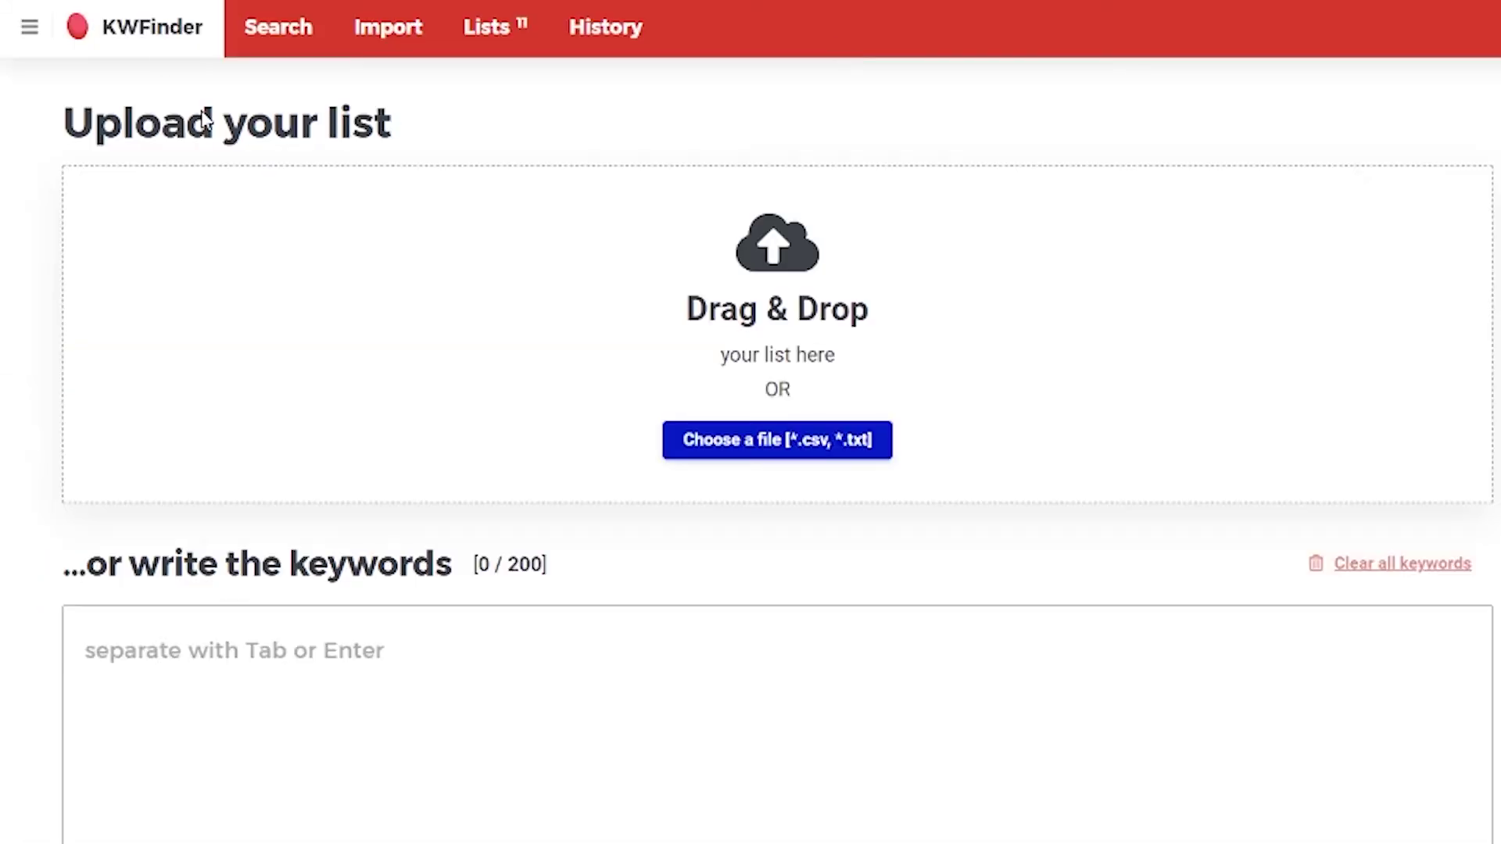
- Glance at the other Mangools tools, then check the Basic plan usage (96/100 keyword lookups)
click(164, 33)
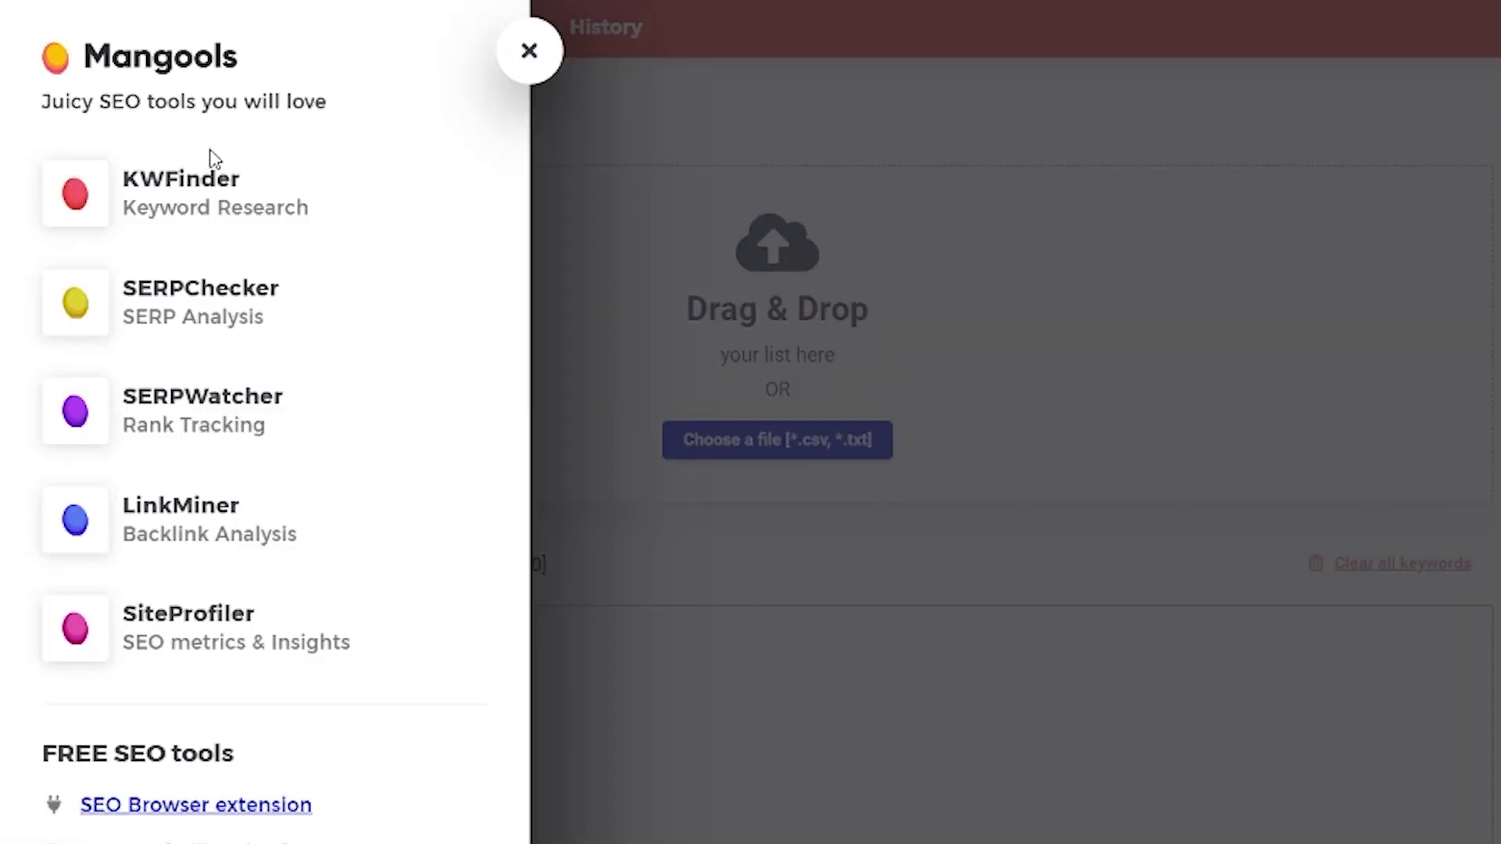
click(530, 51)
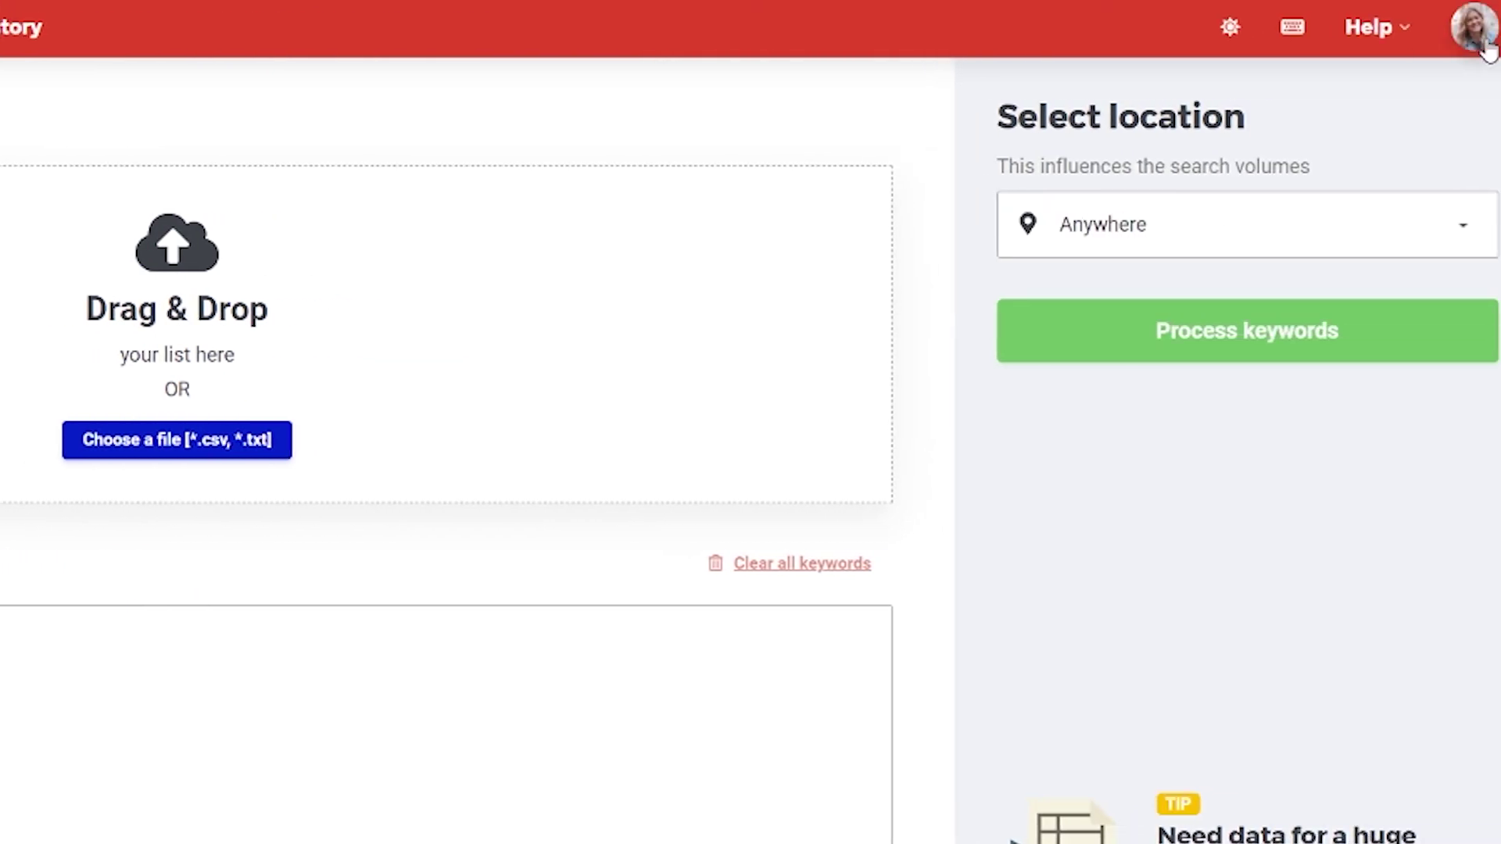
click(1489, 35)
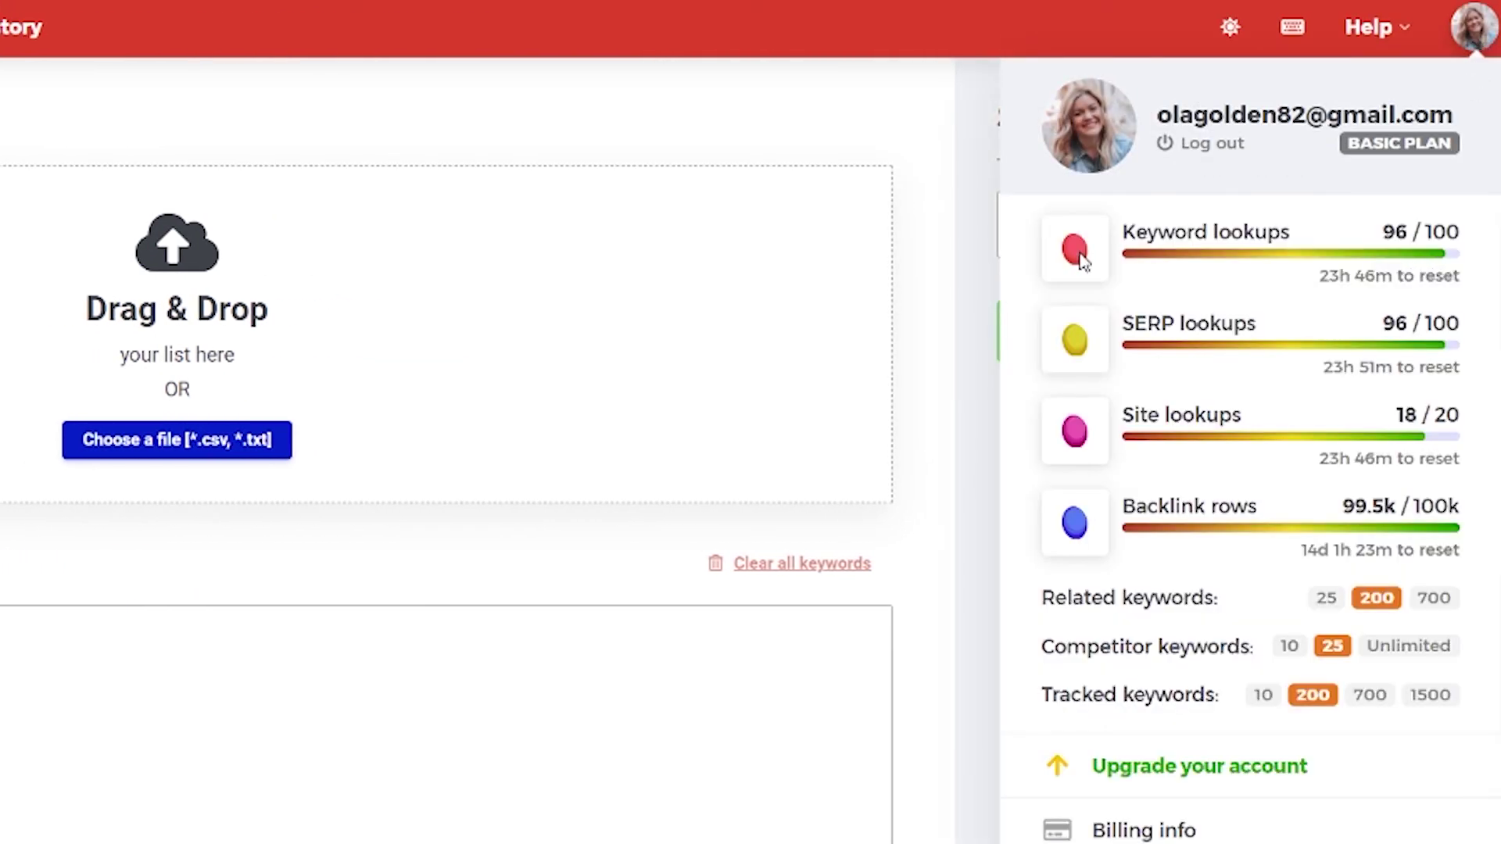